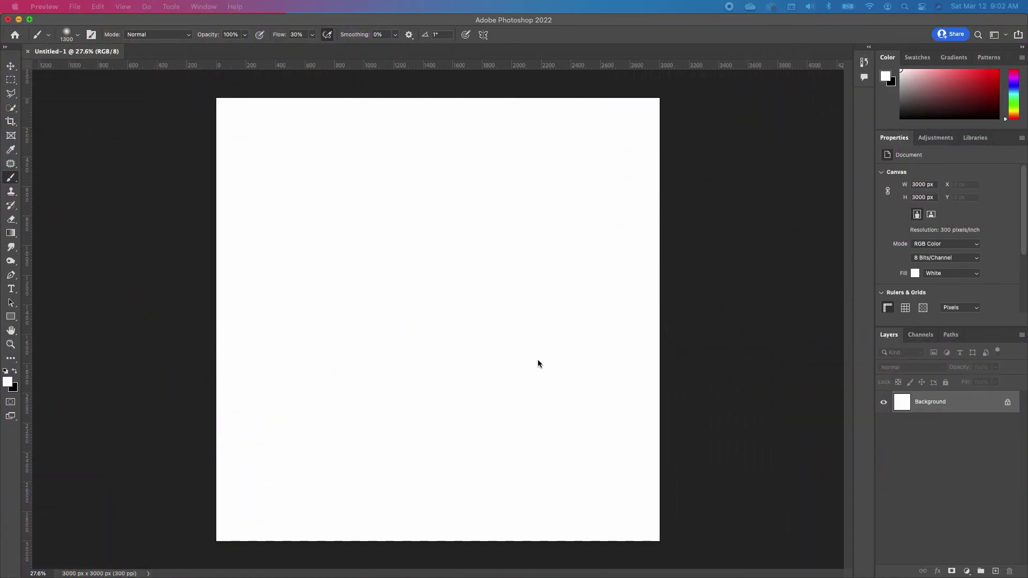
Add a Solid Color fill layer in magenta-pink #d4349a over the white canvas.
{"action": "left_click", "coordinate": [966, 572]}
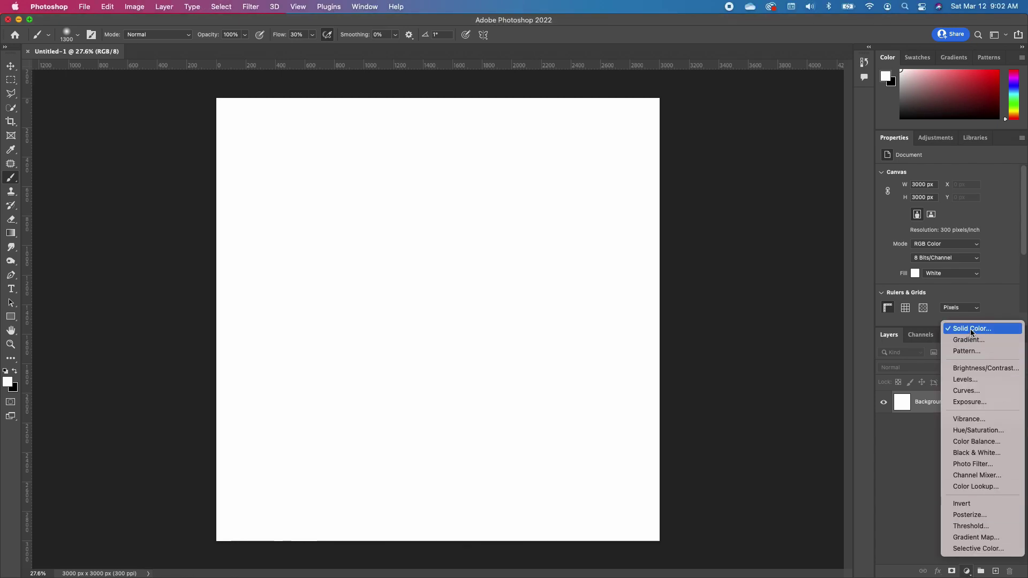
{"action": "left_click", "coordinate": [804, 385]}
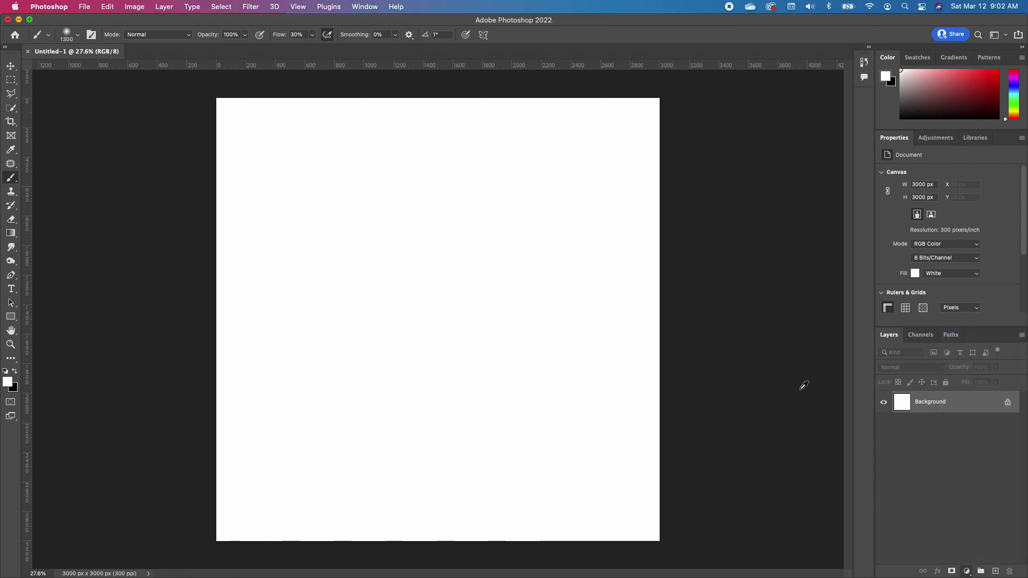
{"action": "left_click", "coordinate": [770, 319]}
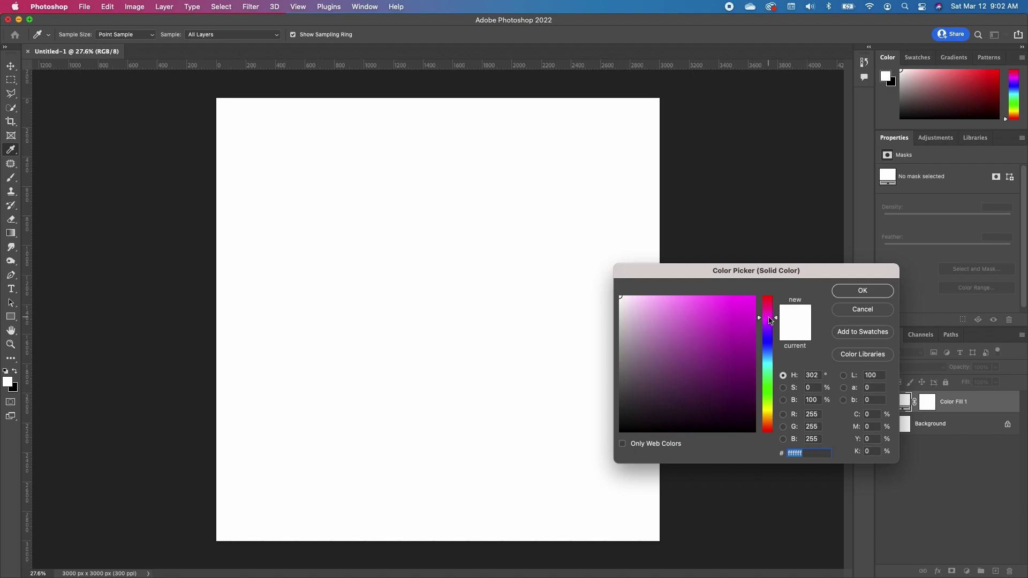
{"action": "left_click", "coordinate": [749, 318]}
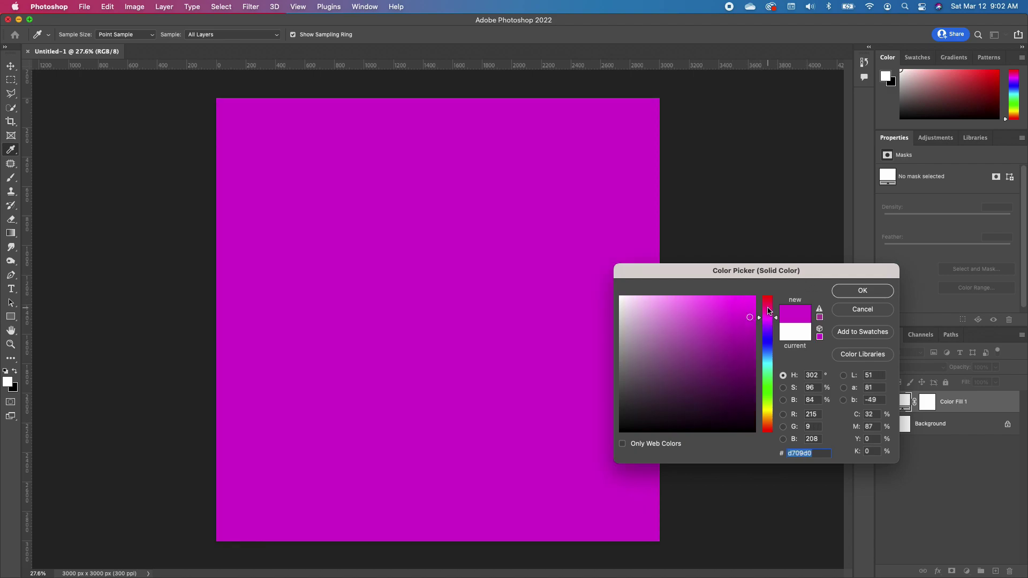
{"action": "left_click", "coordinate": [769, 310]}
{"action": "left_click", "coordinate": [736, 315]}
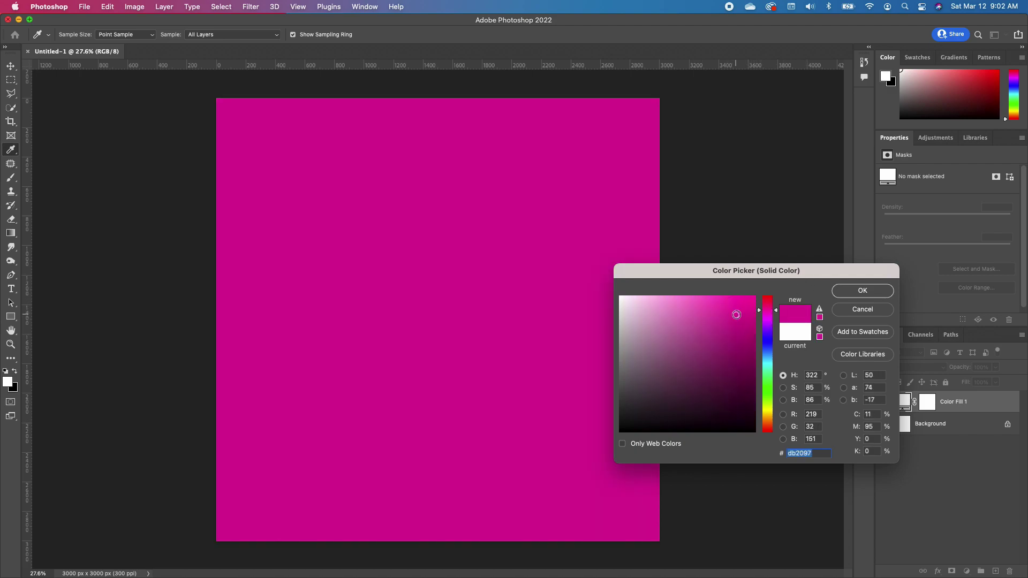
{"action": "mouse_move", "coordinate": [736, 315]}
{"action": "left_mouse_down"}
{"action": "mouse_move", "coordinate": [728, 300]}
{"action": "mouse_move", "coordinate": [723, 319]}
{"action": "left_mouse_up"}
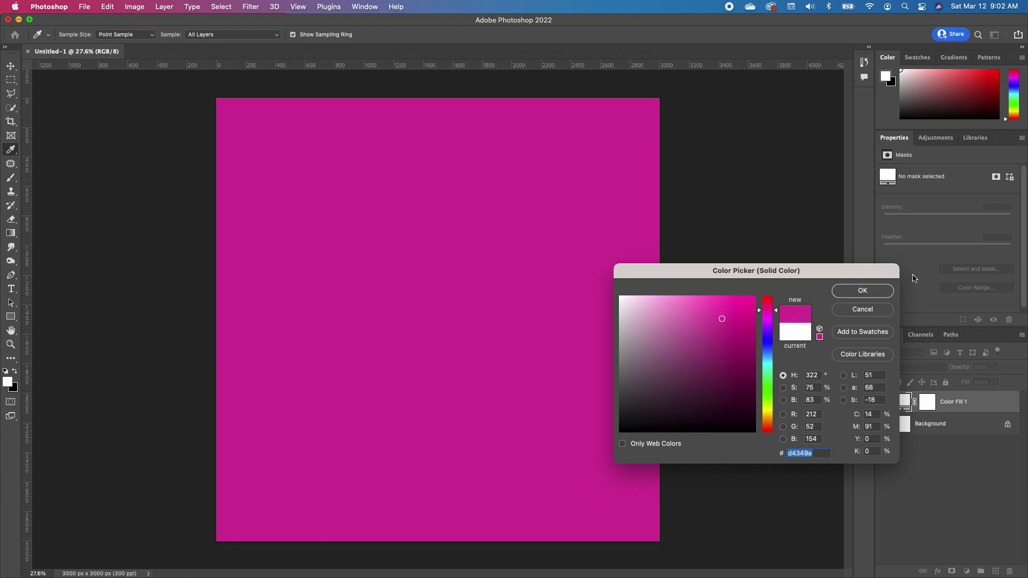
{"action": "left_click", "coordinate": [857, 293]}
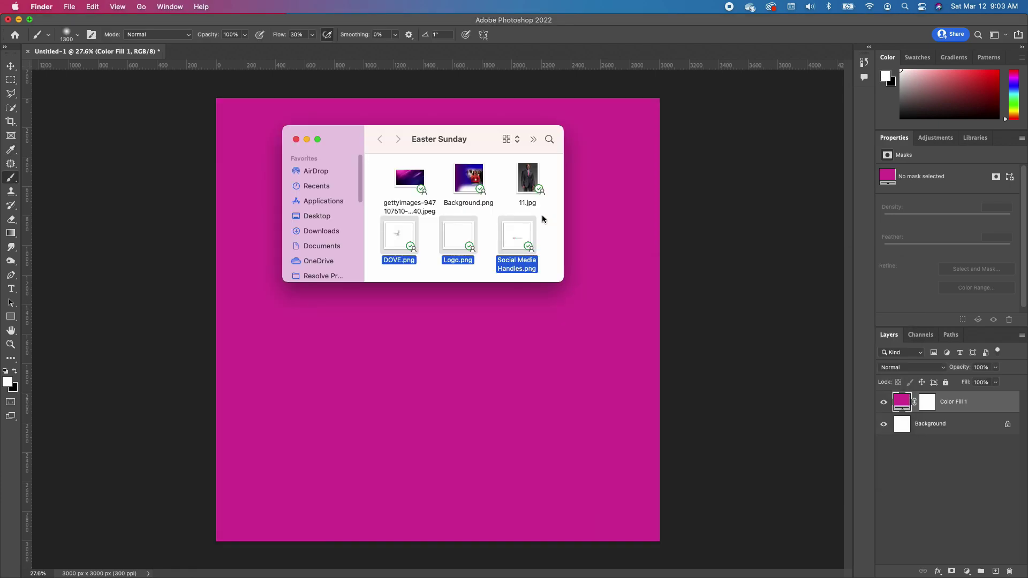
Place Background.png, the blurred crowd photo, onto the canvas.
{"action": "left_click_drag", "start_coordinate": [323, 139], "coordinate": [585, 150]}
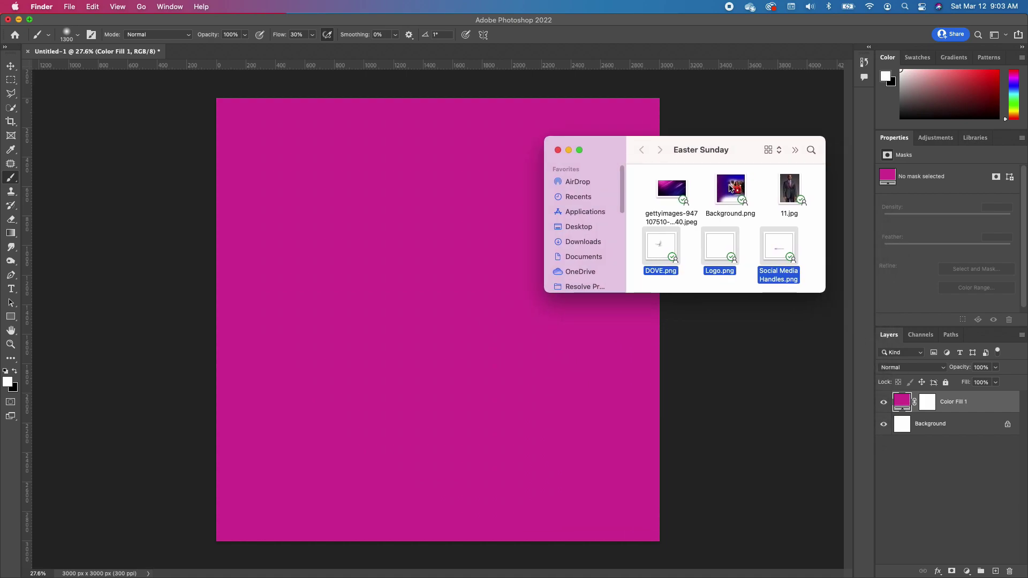
{"action": "left_click_drag", "start_coordinate": [730, 187], "coordinate": [339, 172]}
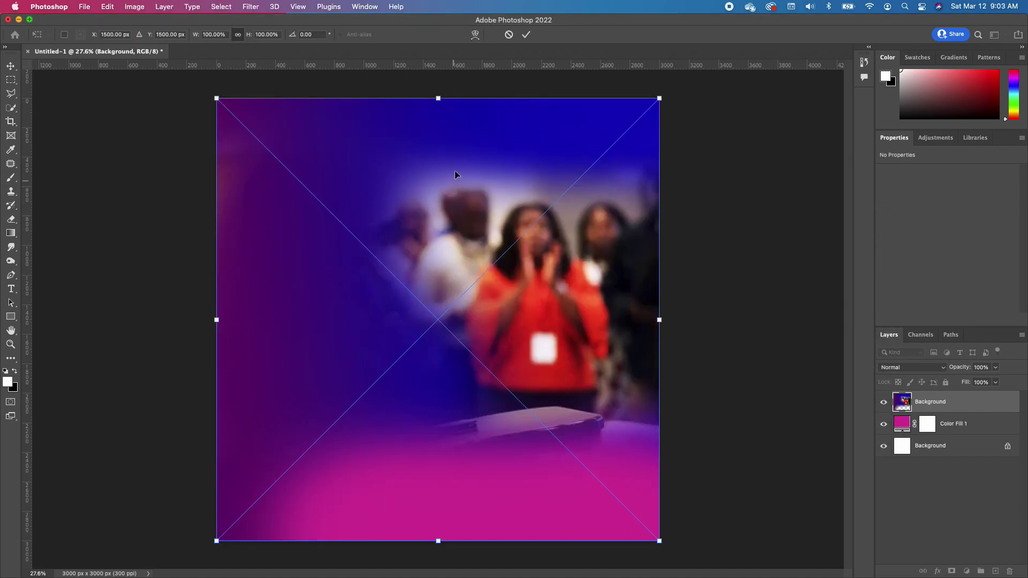
{"action": "key", "text": "Return"}
Place the gettyimages streak image and scale it across the top of the canvas.
{"action": "key", "text": "super+Tab"}
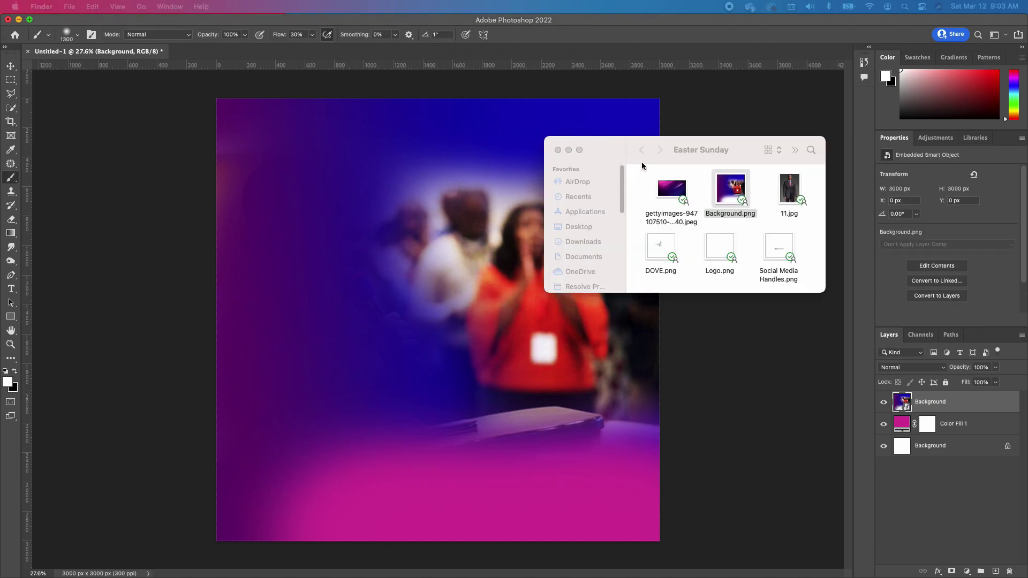
{"action": "left_click_drag", "start_coordinate": [689, 191], "coordinate": [340, 167]}
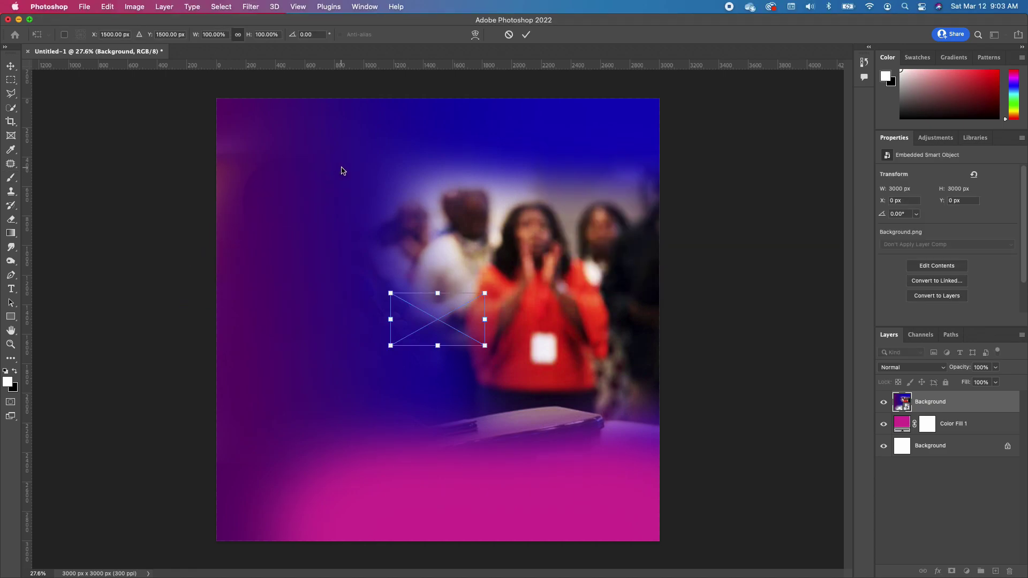
{"action": "left_click_drag", "start_coordinate": [443, 314], "coordinate": [269, 120]}
{"action": "mouse_move", "coordinate": [313, 152]}
{"action": "left_mouse_down"}
{"action": "mouse_move", "coordinate": [528, 360]}
{"action": "mouse_move", "coordinate": [616, 421]}
{"action": "mouse_move", "coordinate": [802, 476]}
{"action": "mouse_move", "coordinate": [754, 450]}
{"action": "left_mouse_up"}
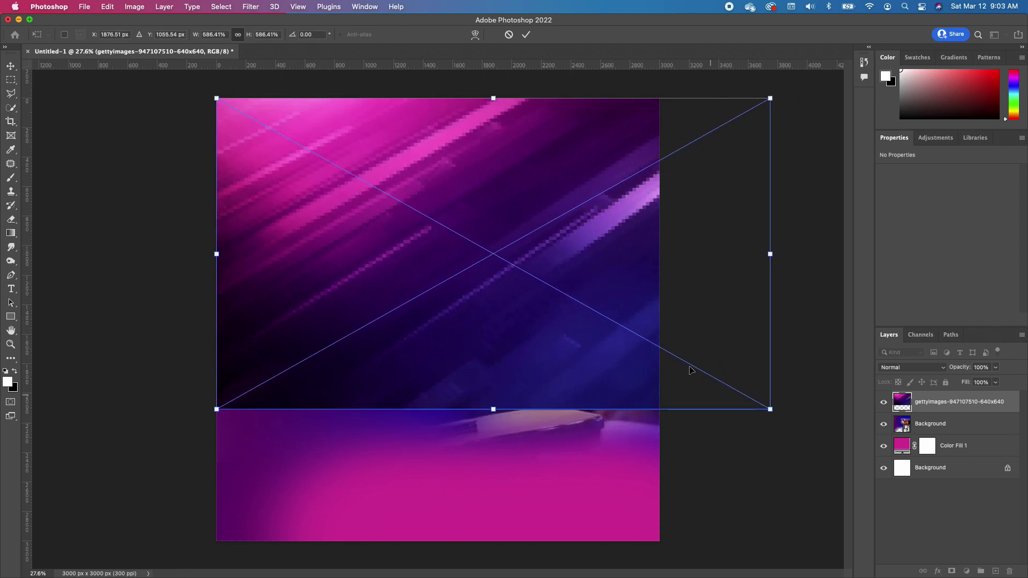
{"action": "key", "text": "Return"}
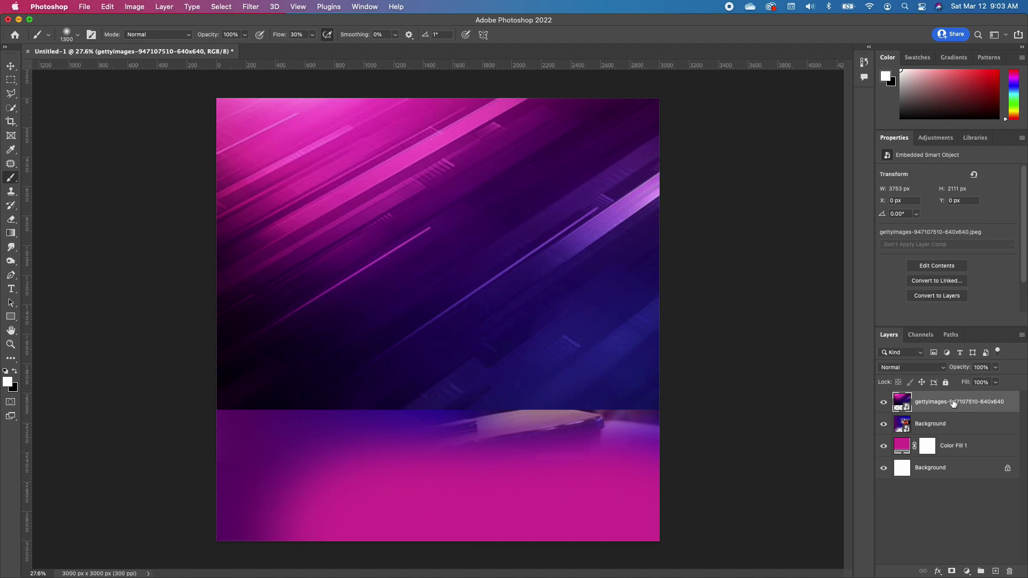
Mask the streak layer with a 15% flow brush to reveal the blurred crowd.
{"action": "left_click", "coordinate": [953, 571]}
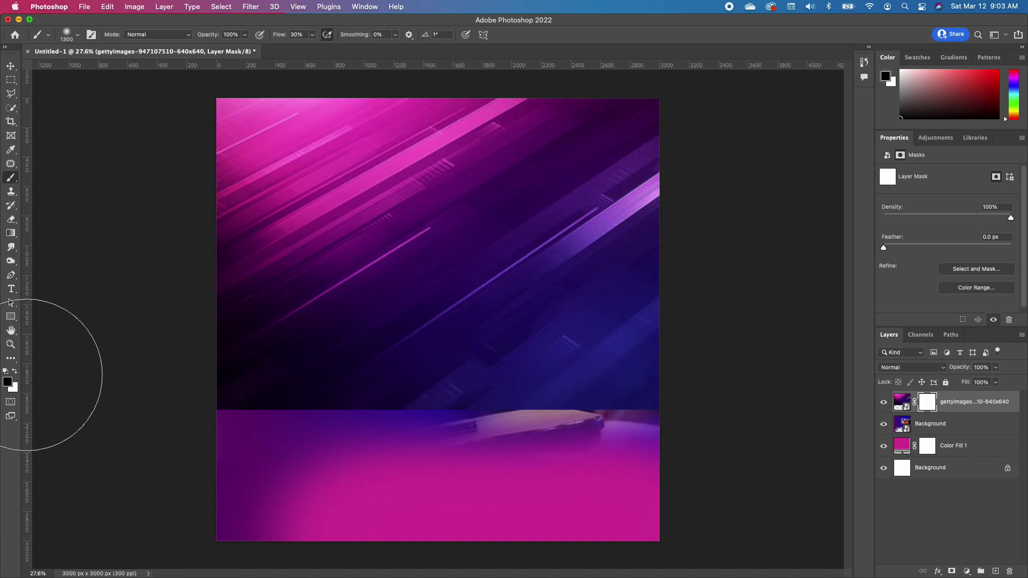
{"action": "left_click", "coordinate": [312, 34]}
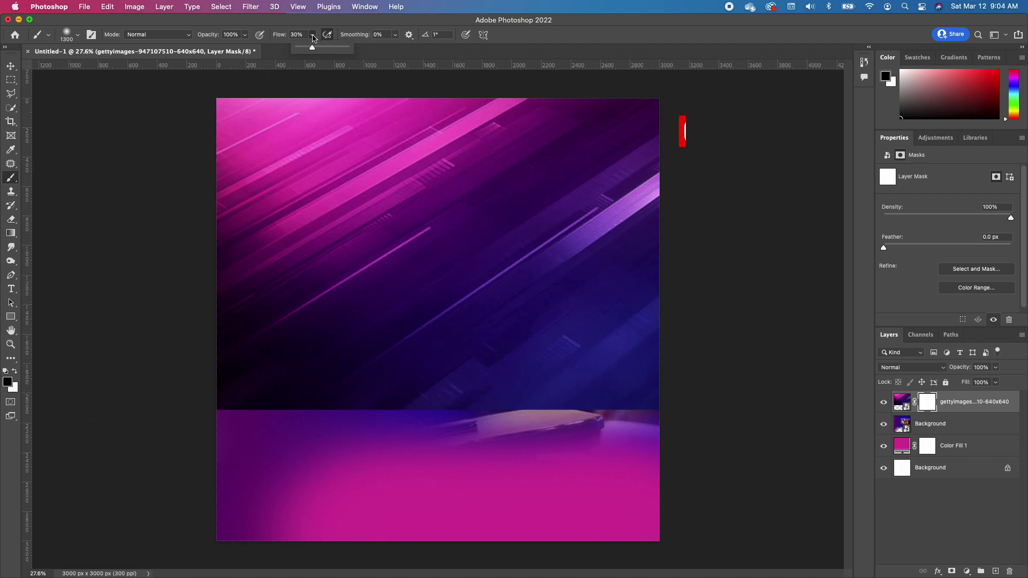
{"action": "left_click_drag", "start_coordinate": [312, 46], "coordinate": [306, 50]}
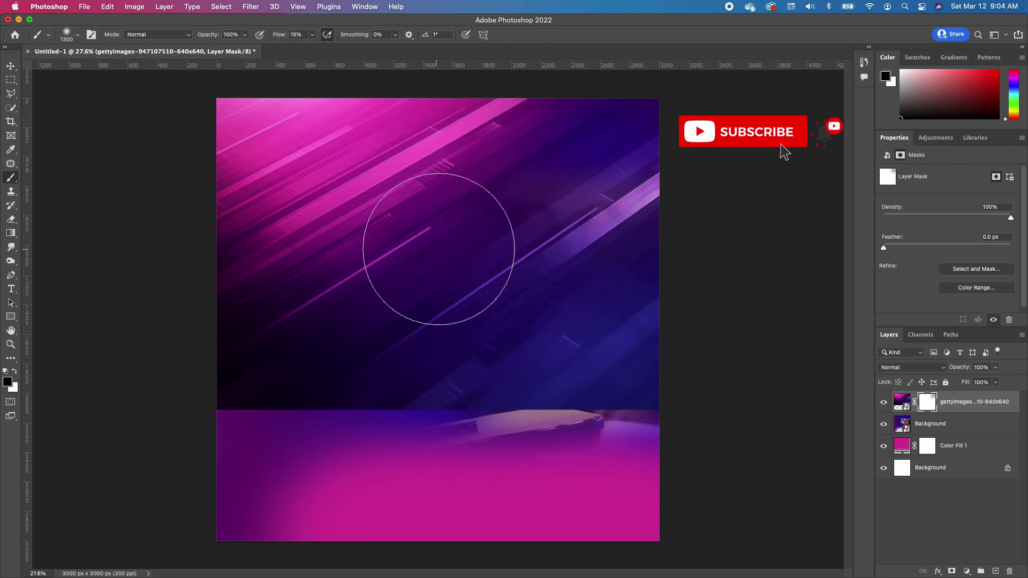
{"action": "left_click_drag", "start_coordinate": [436, 248], "coordinate": [466, 242]}
{"action": "mouse_move", "coordinate": [401, 363]}
{"action": "left_mouse_down"}
{"action": "mouse_move", "coordinate": [306, 407]}
{"action": "mouse_move", "coordinate": [296, 459]}
{"action": "mouse_move", "coordinate": [580, 482]}
{"action": "mouse_move", "coordinate": [296, 469]}
{"action": "mouse_move", "coordinate": [689, 509]}
{"action": "mouse_move", "coordinate": [681, 477]}
{"action": "mouse_move", "coordinate": [672, 487]}
{"action": "mouse_move", "coordinate": [385, 498]}
{"action": "left_mouse_up"}
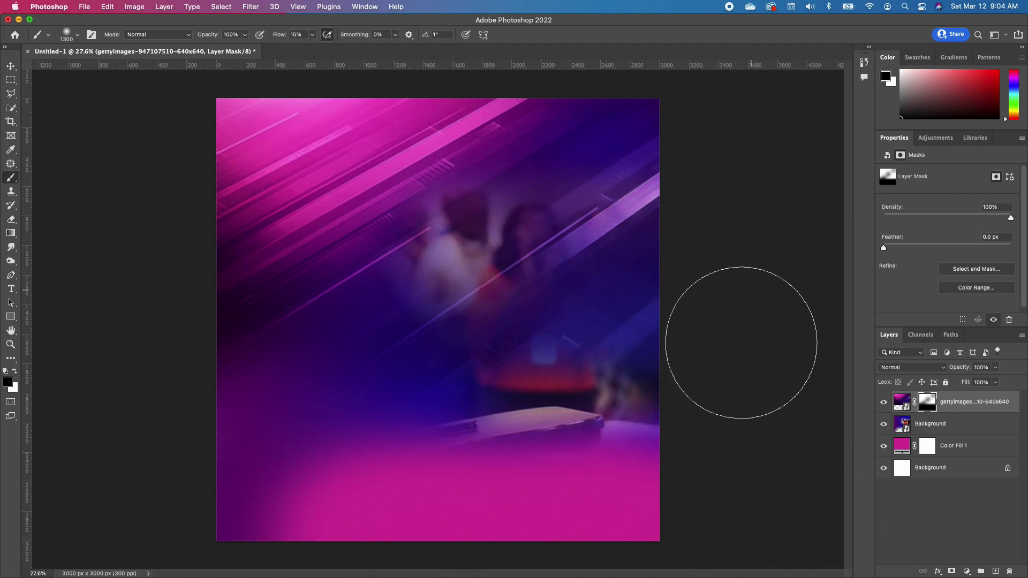
Place the 11.jpg suited-man portrait at the centre of the canvas.
{"action": "key", "text": "super+Tab"}
{"action": "left_click_drag", "start_coordinate": [640, 152], "coordinate": [321, 325]}
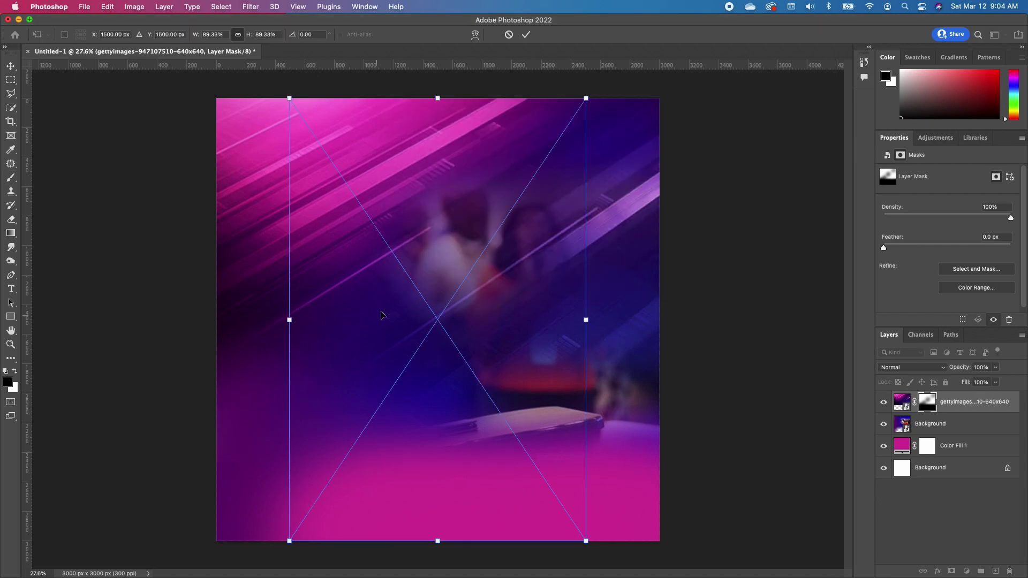
{"action": "key", "text": "Return"}
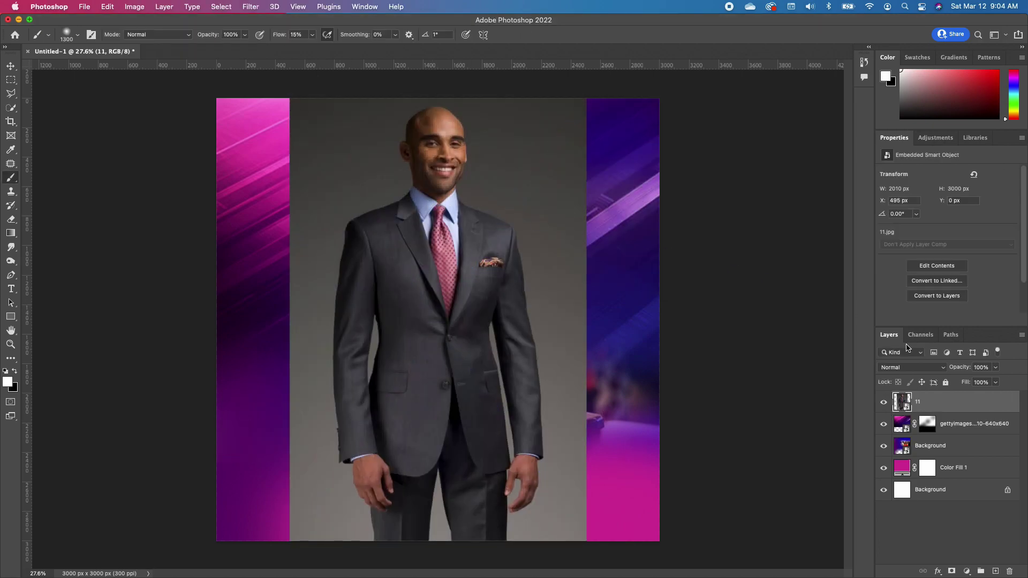
Convert the 11.jpg smart object to a layer and remove its grey backdrop with Quick Actions.
{"action": "left_click", "coordinate": [10, 65]}
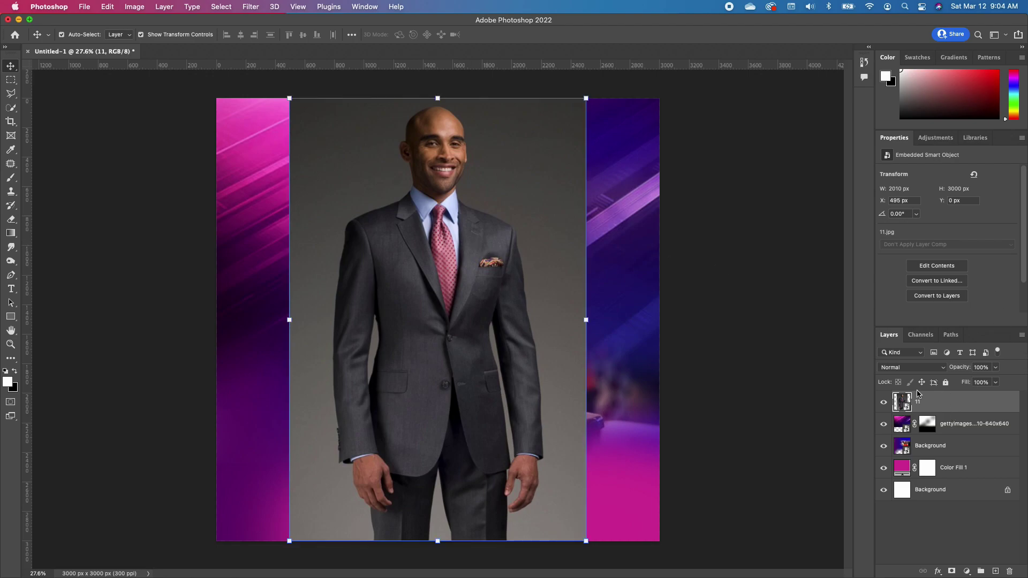
{"action": "scroll", "coordinate": [971, 267], "scroll_direction": "down", "scroll_amount": 2}
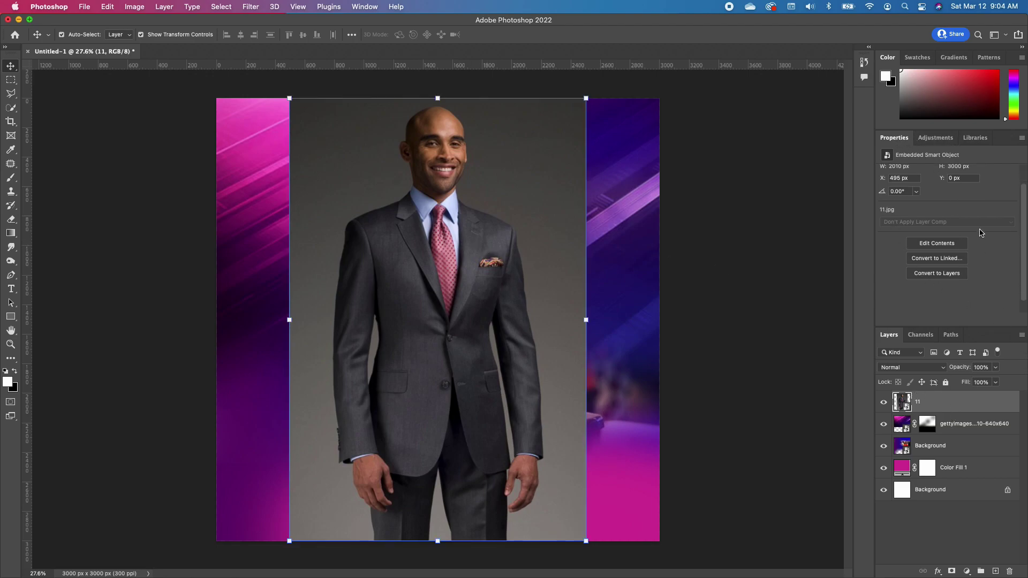
{"action": "left_click", "coordinate": [951, 275]}
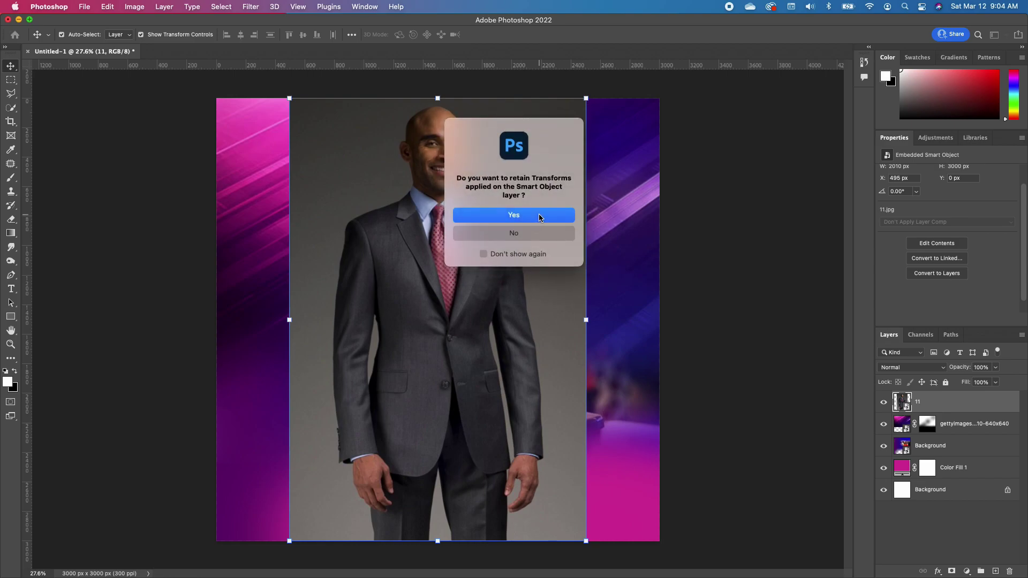
{"action": "left_click", "coordinate": [531, 215]}
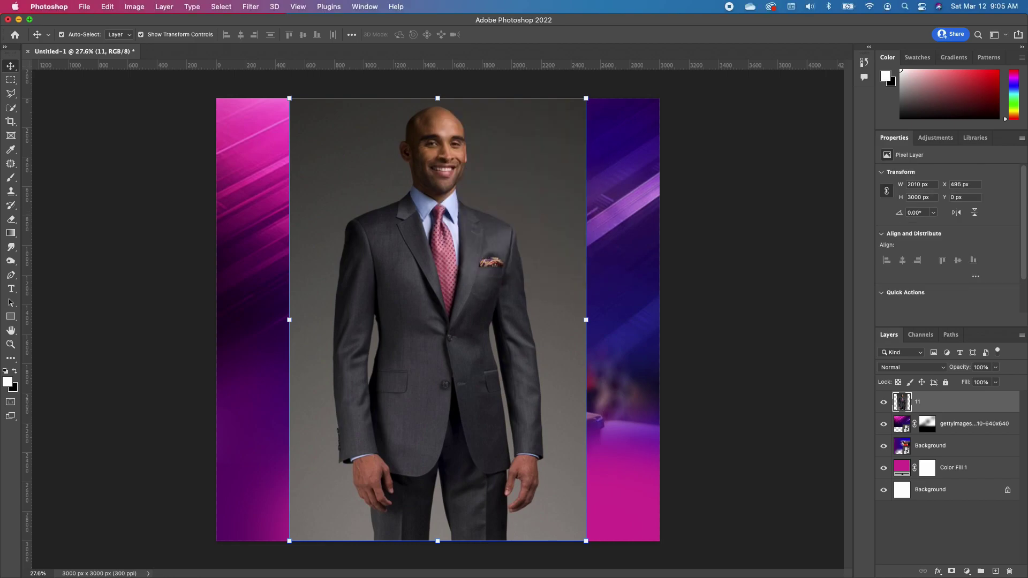
{"action": "scroll", "coordinate": [970, 277], "scroll_direction": "down", "scroll_amount": 3}
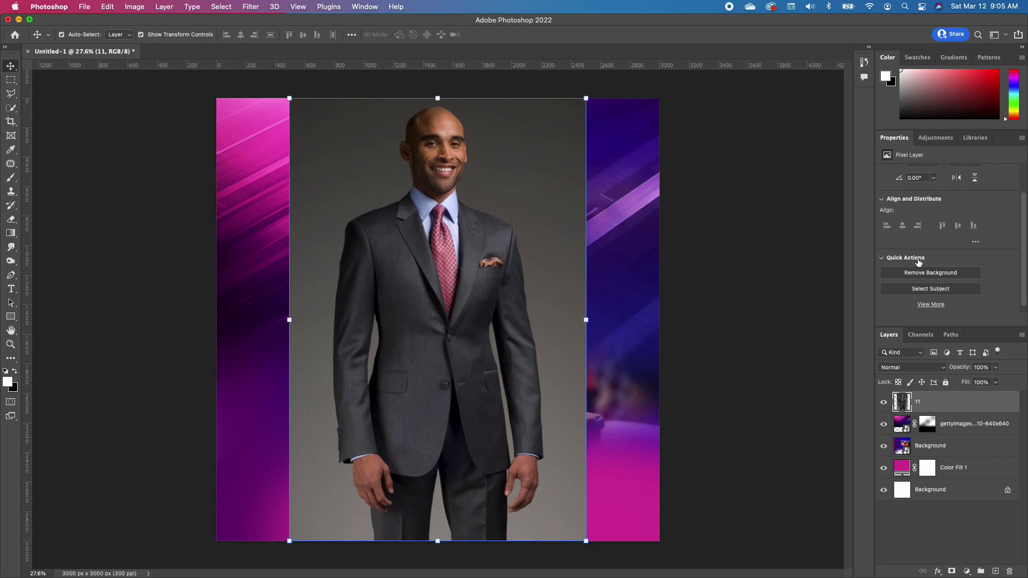
{"action": "left_click", "coordinate": [954, 274]}
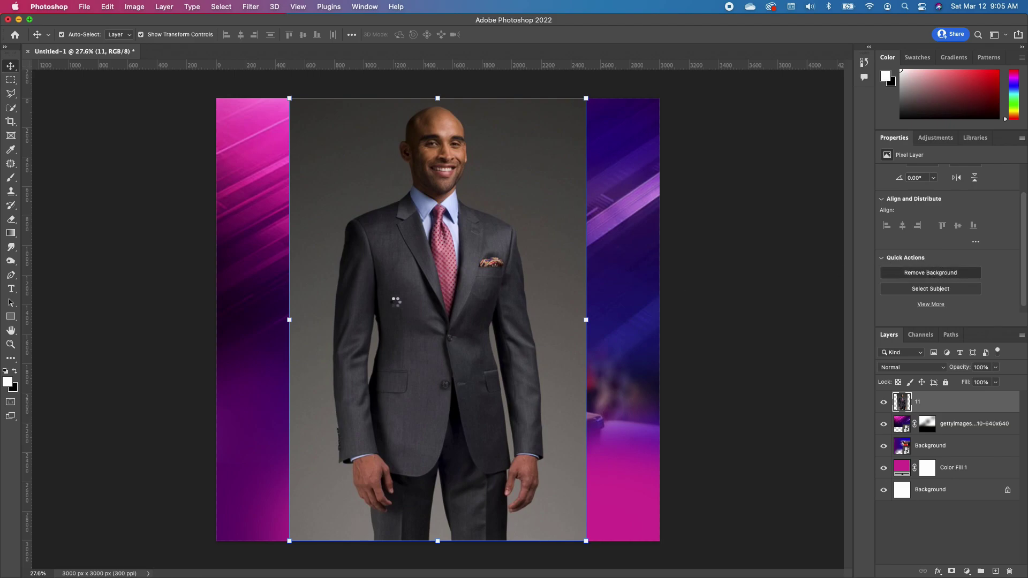
{"action": "key", "text": "super+minus"}
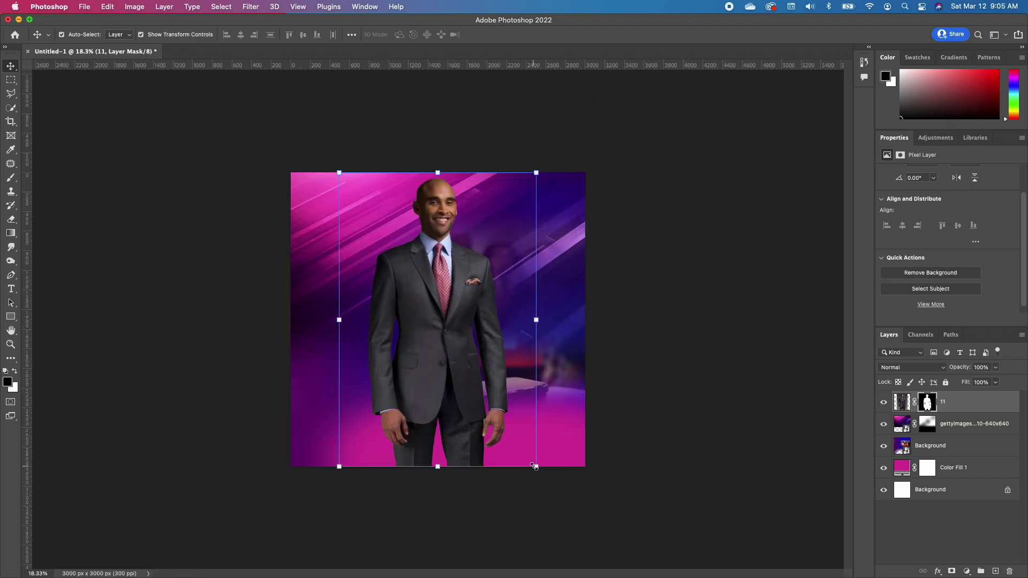
Enlarge the cut-out portrait and shift it to the left side of the canvas.
{"action": "left_click_drag", "start_coordinate": [584, 466], "coordinate": [771, 559]}
{"action": "mouse_move", "coordinate": [479, 337]}
{"action": "left_mouse_down"}
{"action": "mouse_move", "coordinate": [429, 321]}
{"action": "mouse_move", "coordinate": [343, 321]}
{"action": "left_mouse_up"}
{"action": "key", "text": "super+minus"}
Paint black with a large soft brush on the mask to fade the suit's bottom.
{"action": "key", "text": "x"}
{"action": "left_click", "coordinate": [10, 178]}
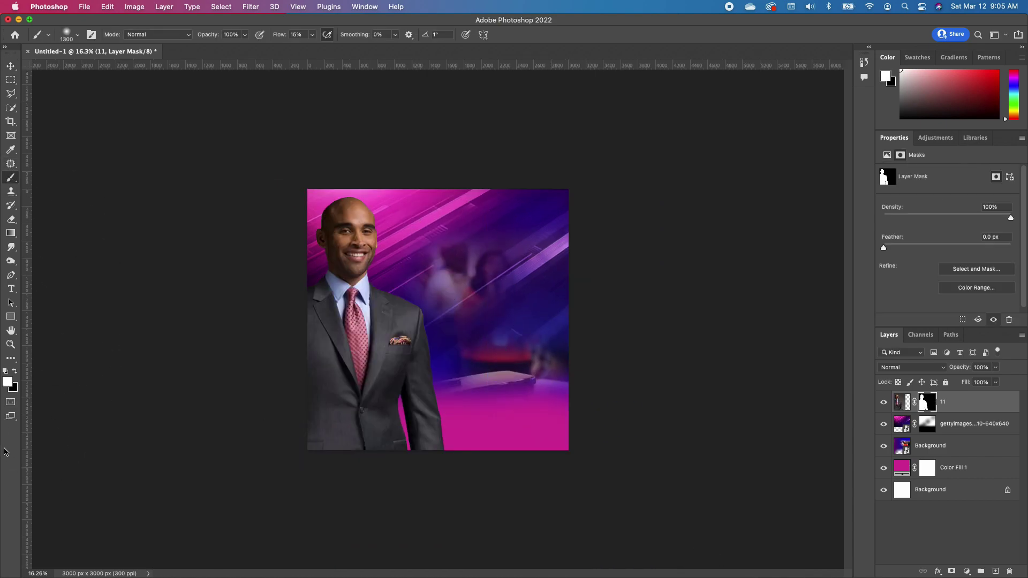
{"action": "left_click", "coordinate": [15, 374]}
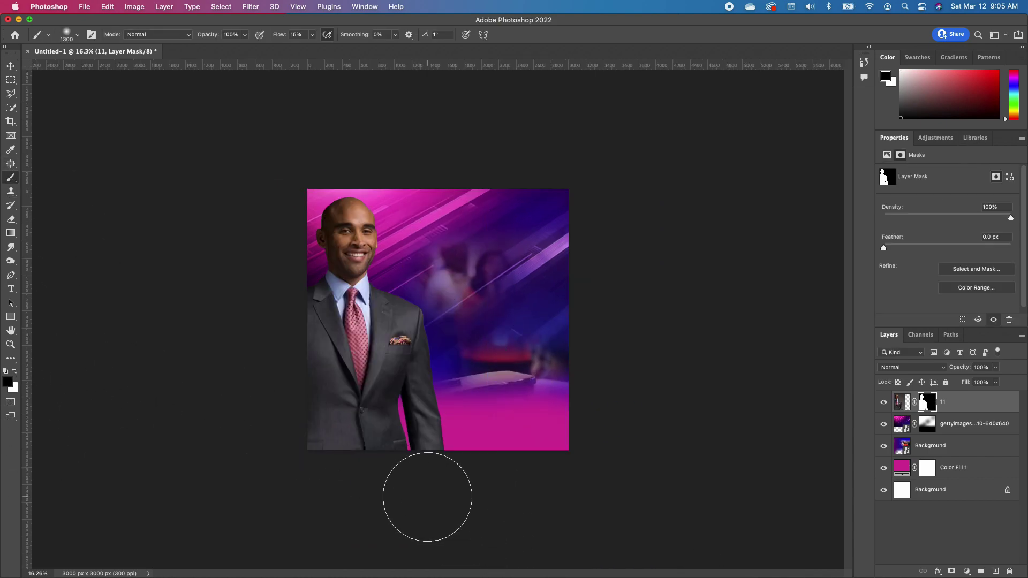
{"action": "key", "text": "bracketright"}
{"action": "left_click_drag", "start_coordinate": [427, 498], "coordinate": [324, 497]}
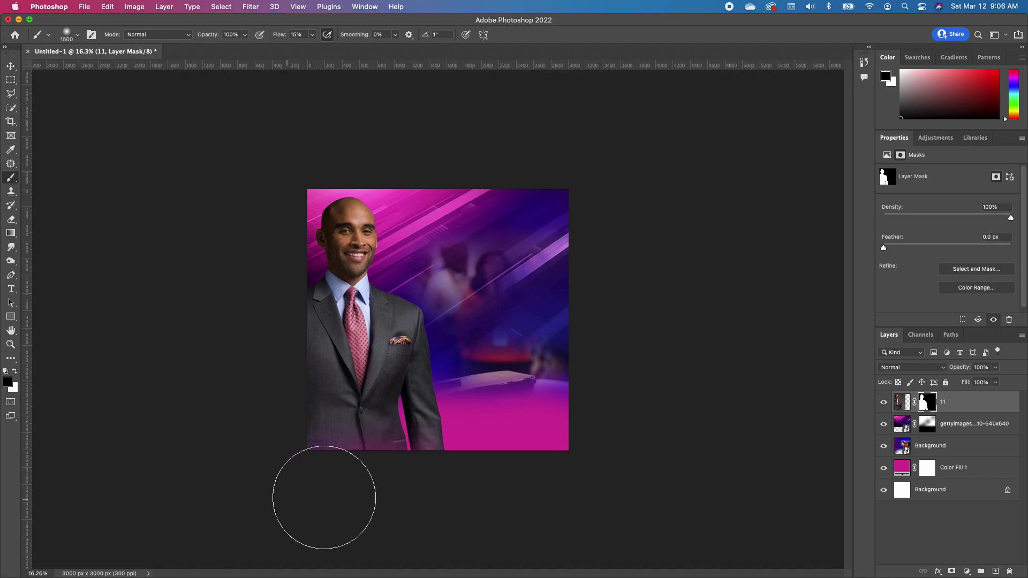
{"action": "mouse_move", "coordinate": [214, 493]}
{"action": "left_mouse_down"}
{"action": "mouse_move", "coordinate": [470, 476]}
{"action": "mouse_move", "coordinate": [363, 480]}
{"action": "mouse_move", "coordinate": [545, 453]}
{"action": "mouse_move", "coordinate": [499, 441]}
{"action": "mouse_move", "coordinate": [478, 414]}
{"action": "mouse_move", "coordinate": [444, 458]}
{"action": "mouse_move", "coordinate": [229, 477]}
{"action": "mouse_move", "coordinate": [257, 416]}
{"action": "mouse_move", "coordinate": [277, 424]}
{"action": "mouse_move", "coordinate": [239, 420]}
{"action": "mouse_move", "coordinate": [252, 430]}
{"action": "mouse_move", "coordinate": [430, 419]}
{"action": "left_mouse_up"}
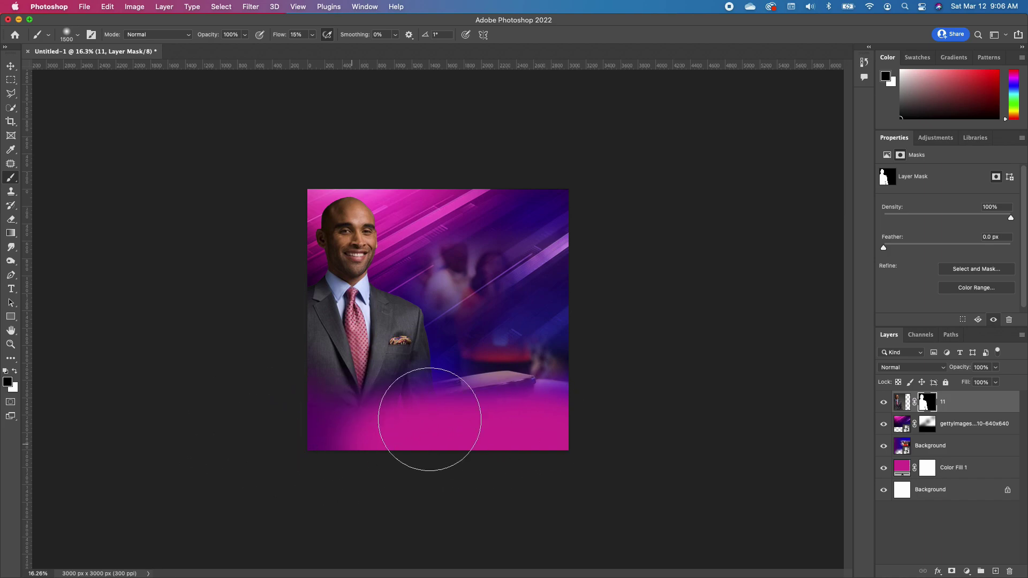
{"action": "scroll", "coordinate": [10, 294], "scroll_direction": "up", "scroll_amount": 3}
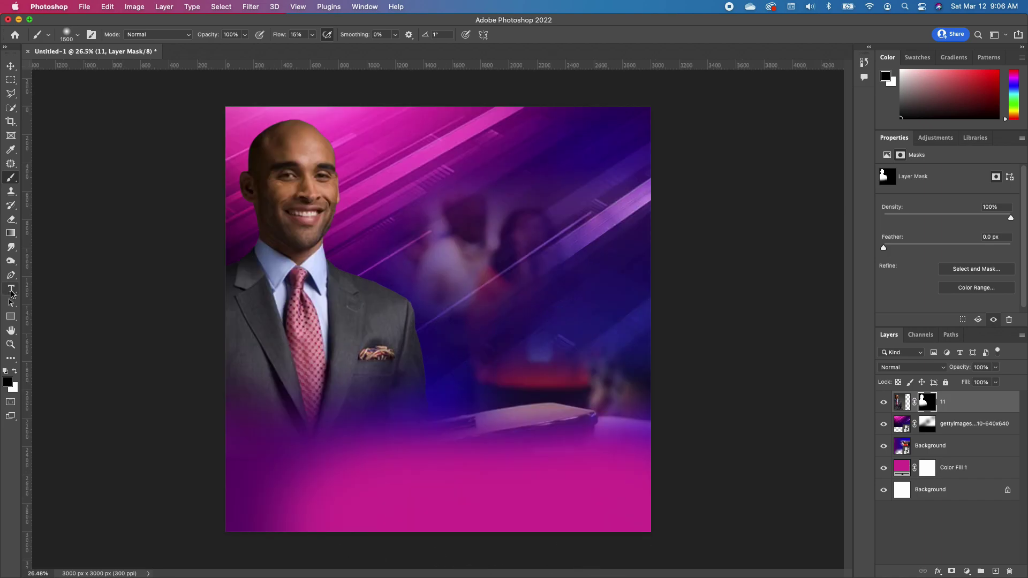
Type a white 'RISEN' headline and scale it large across the upper canvas.
{"action": "left_click", "coordinate": [14, 372]}
{"action": "left_click", "coordinate": [11, 289]}
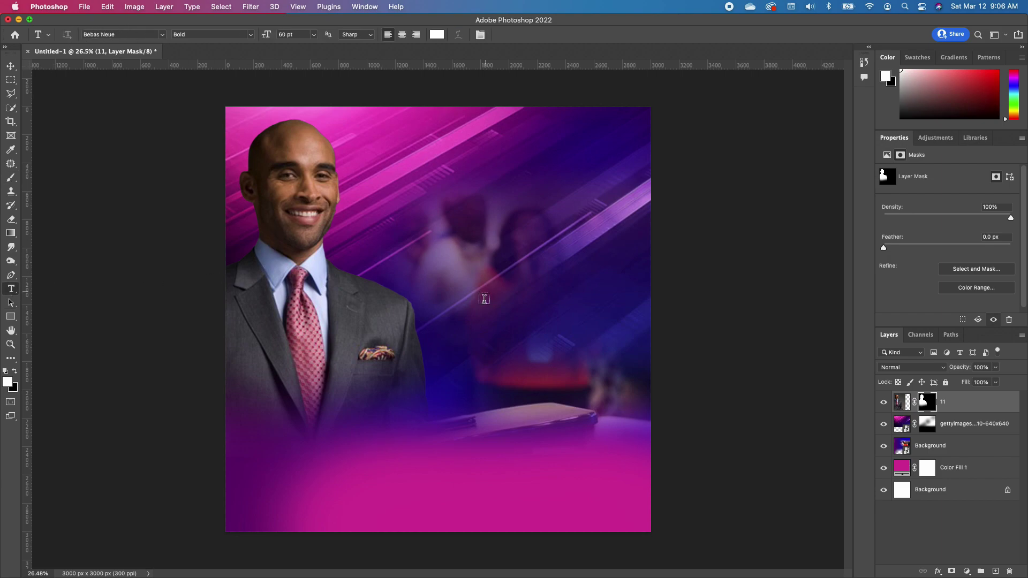
{"action": "left_click", "coordinate": [374, 215]}
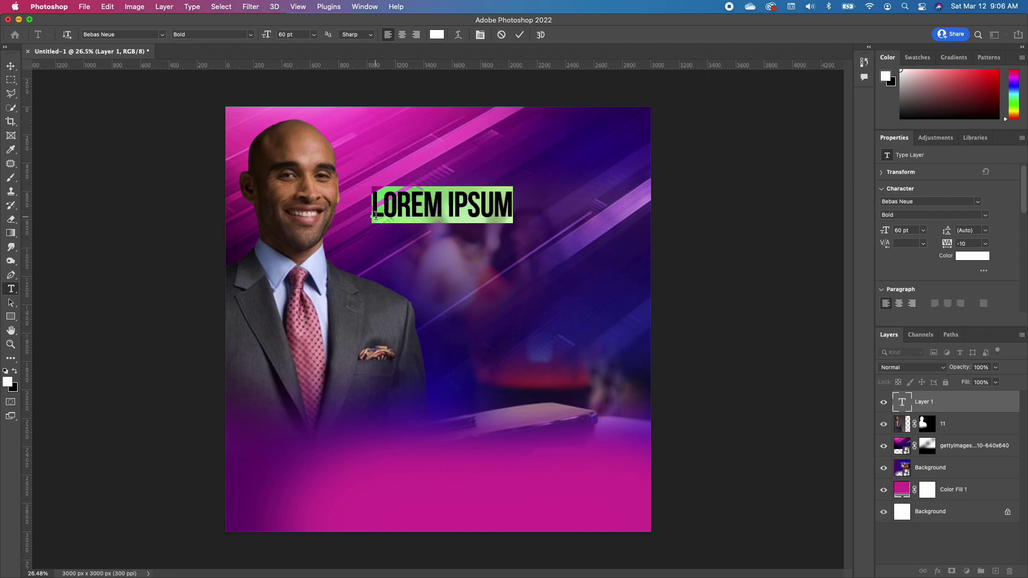
{"action": "type", "text": "RISEN"}
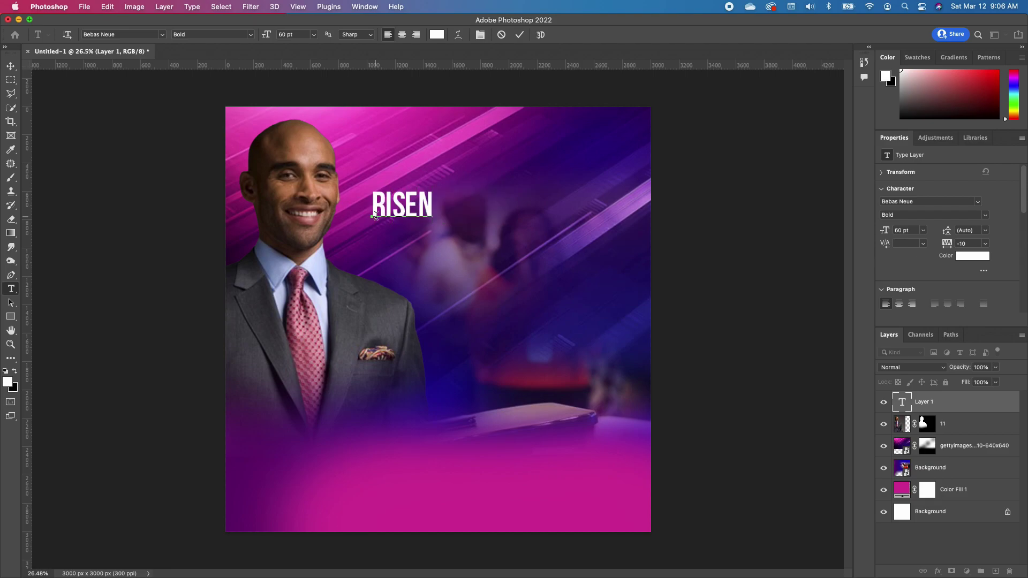
{"action": "left_click", "coordinate": [11, 65]}
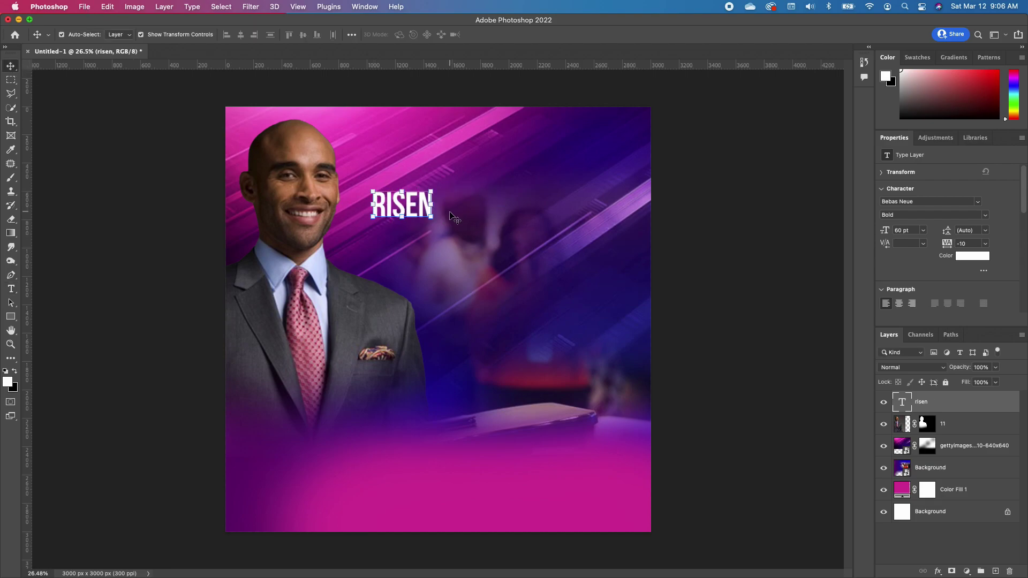
{"action": "left_click_drag", "start_coordinate": [432, 217], "coordinate": [672, 408]}
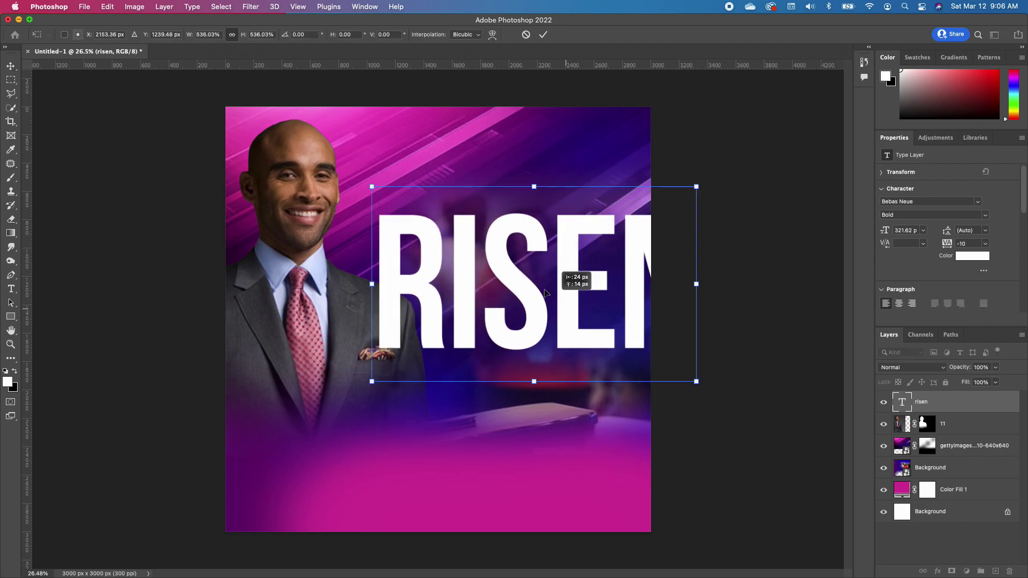
{"action": "left_click_drag", "start_coordinate": [577, 281], "coordinate": [522, 250]}
{"action": "key", "text": "Return"}
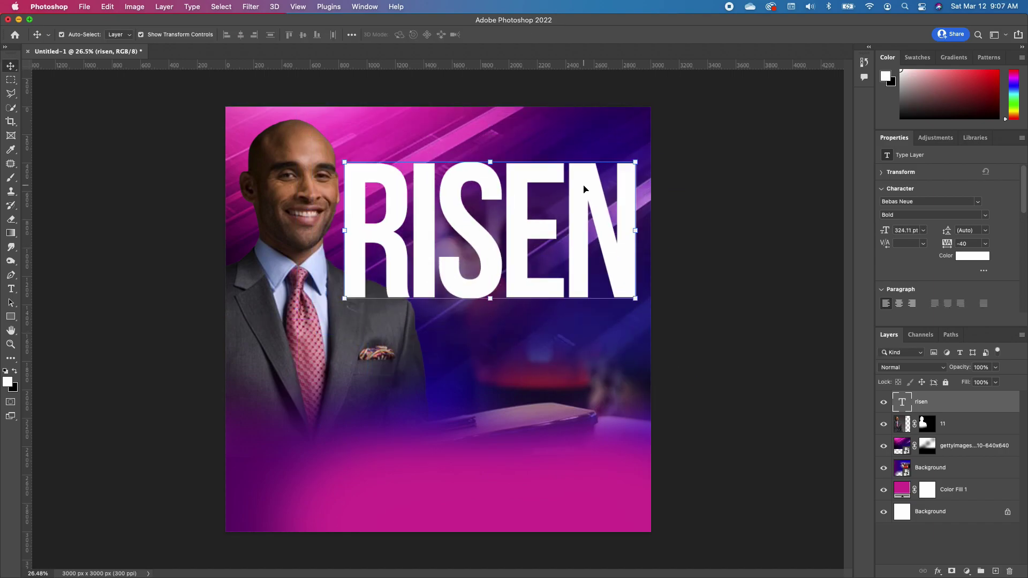
Set the risen layer to Soft Light blend mode and move it beneath layer 11.
{"action": "left_click", "coordinate": [911, 368]}
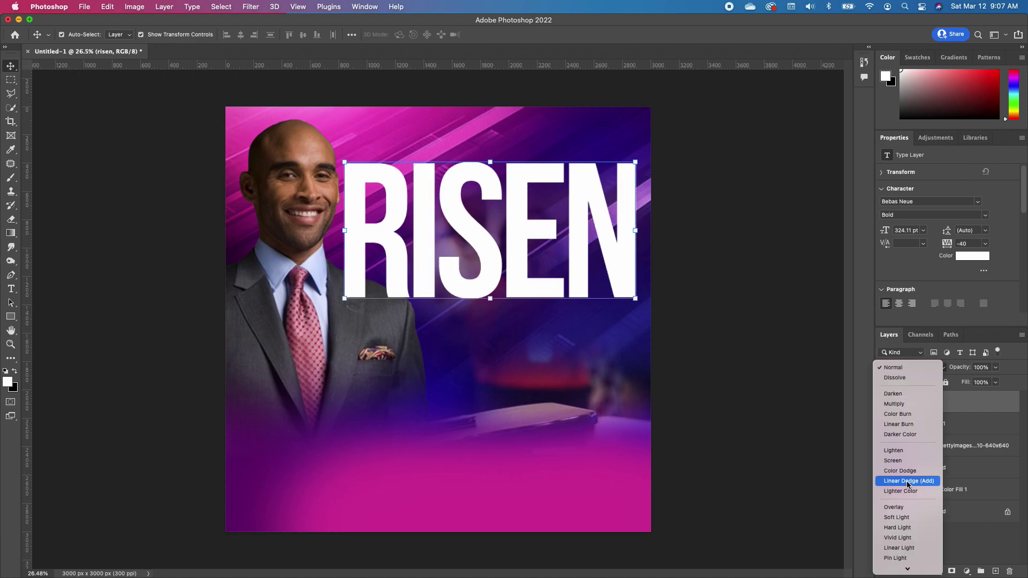
{"action": "left_click", "coordinate": [907, 517]}
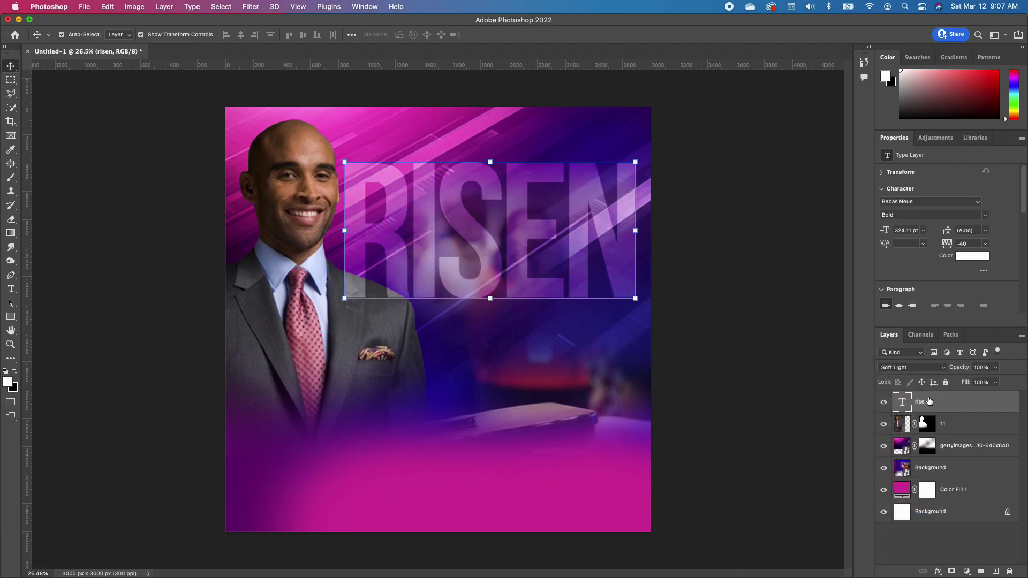
{"action": "left_click_drag", "start_coordinate": [929, 402], "coordinate": [921, 435]}
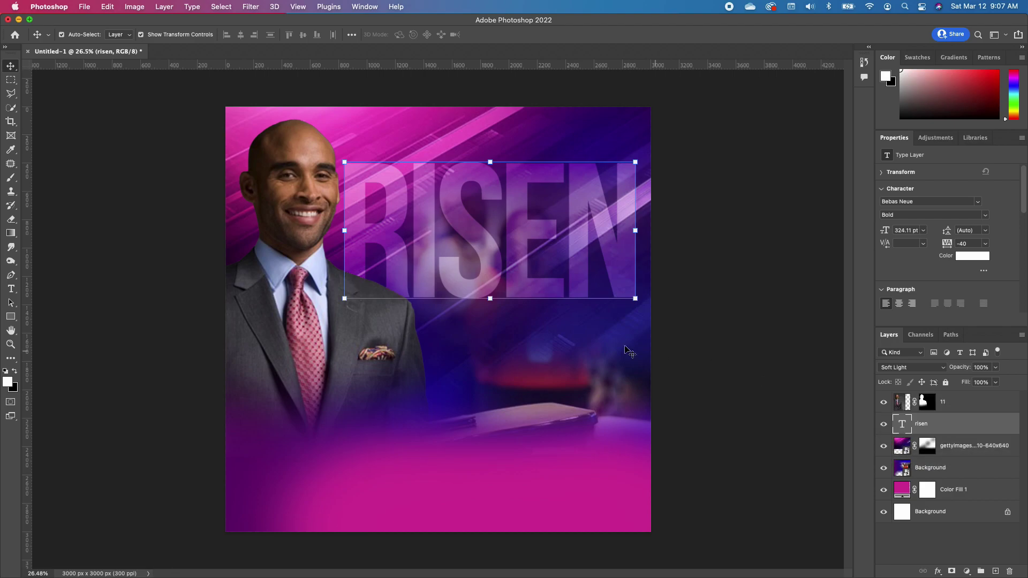
{"action": "left_click", "coordinate": [704, 306]}
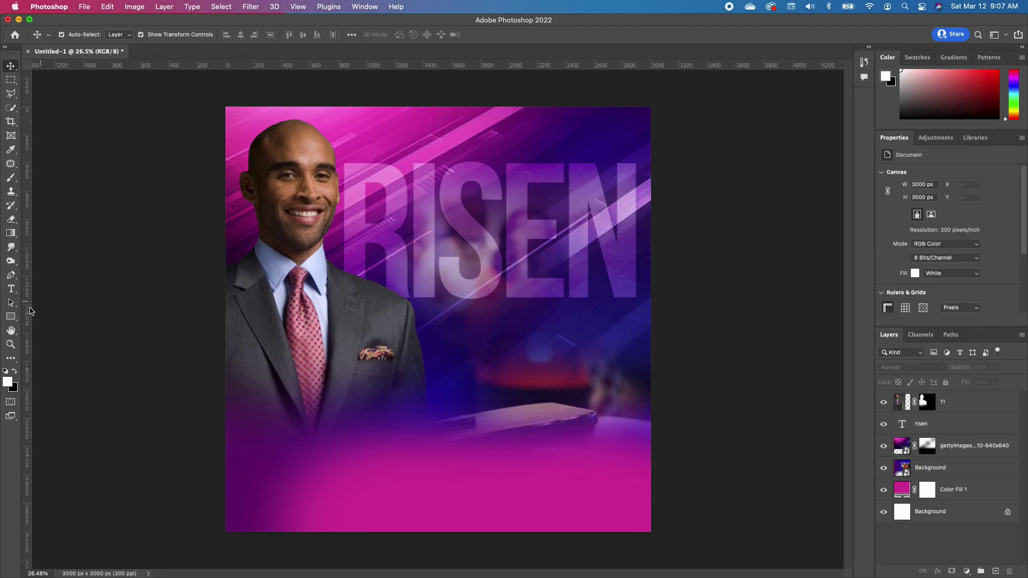
{"action": "left_click", "coordinate": [10, 289]}
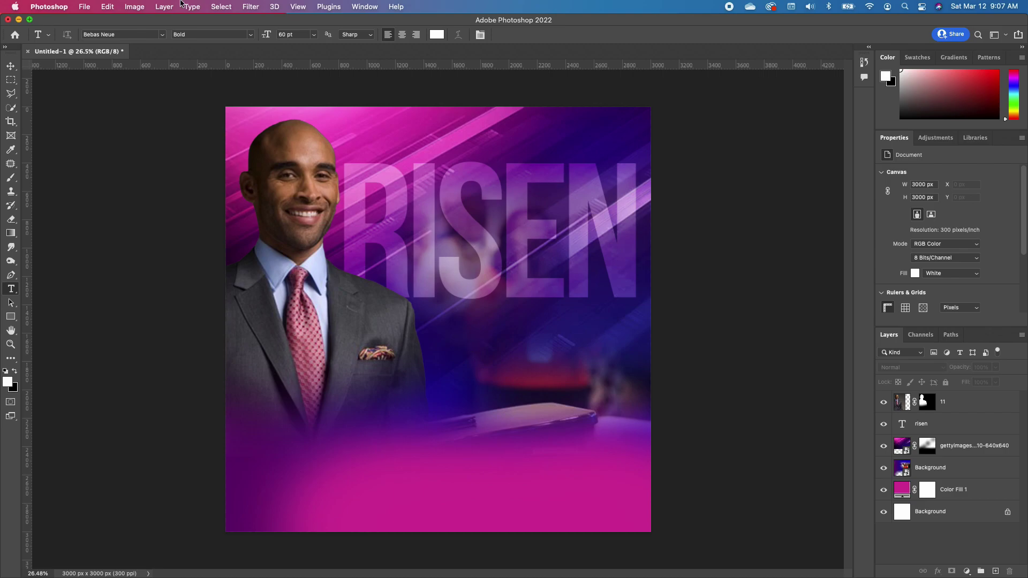
Type 'Easter Sunday' in the Belladonia script font below the portrait.
{"action": "left_click", "coordinate": [162, 34]}
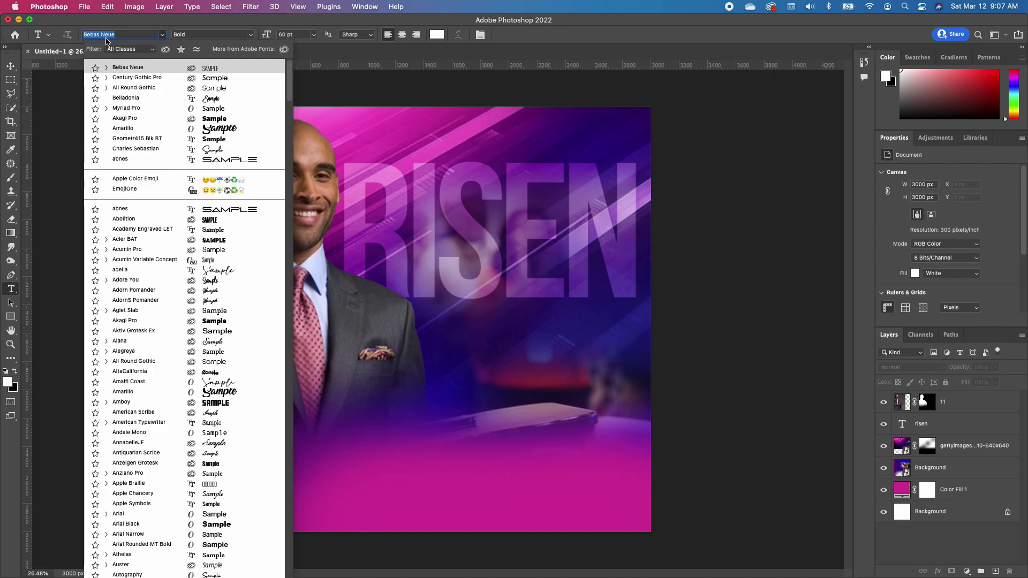
{"action": "type", "text": "adonia"}
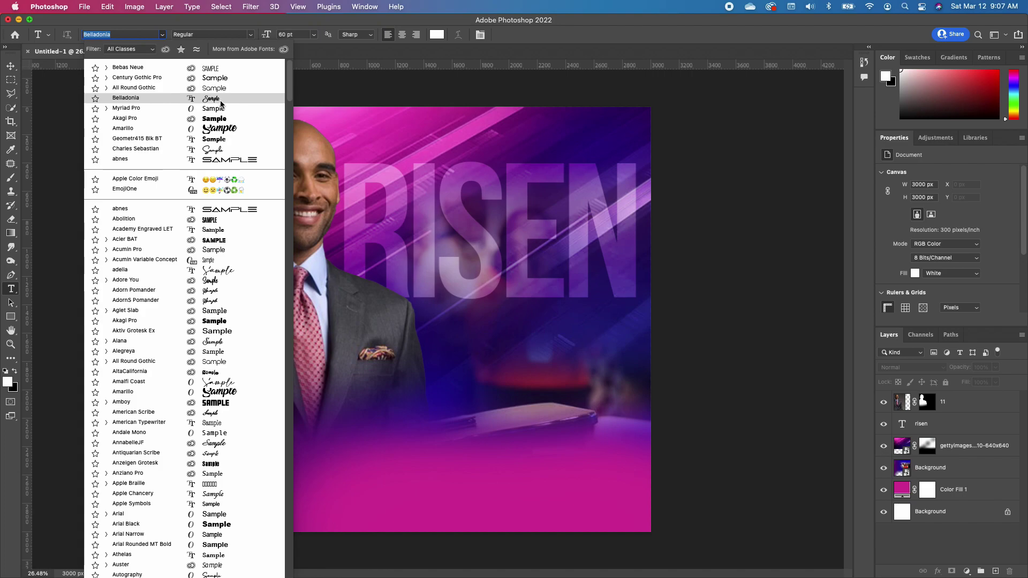
{"action": "left_click", "coordinate": [221, 103]}
{"action": "left_click", "coordinate": [321, 394]}
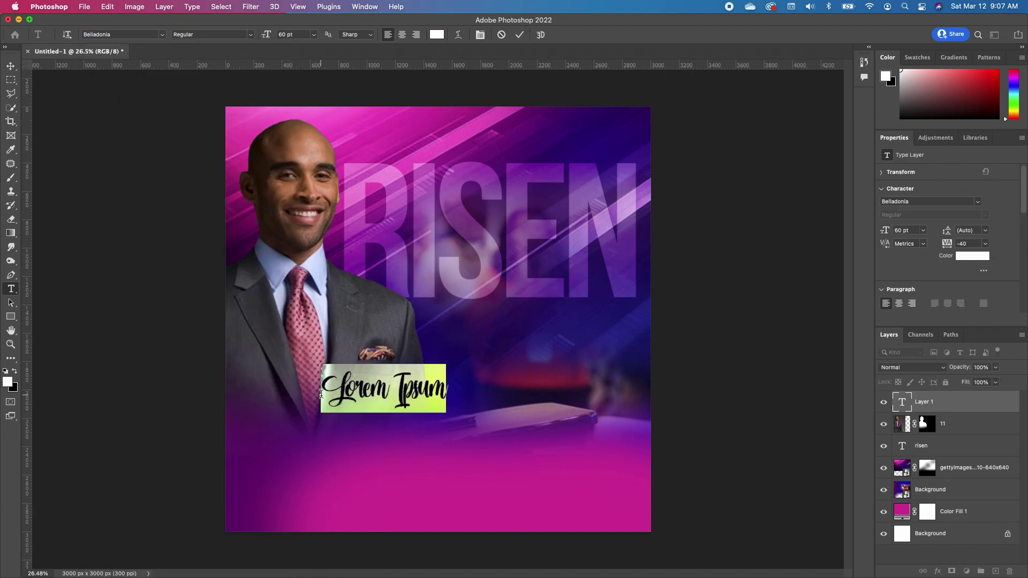
{"action": "type", "text": "Easter Sunday"}
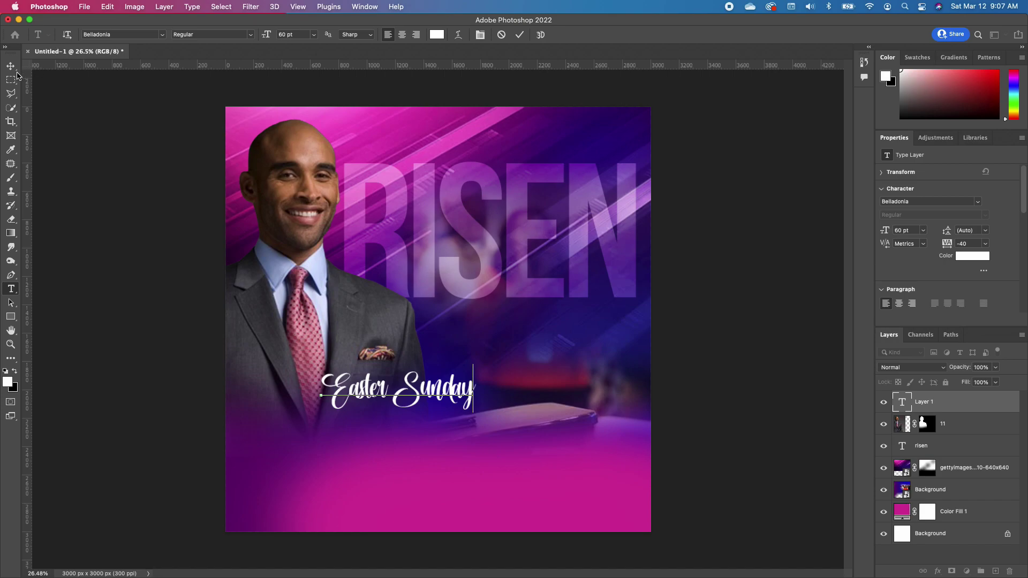
Enlarge and reposition the Easter Sunday title mid-flyer and open its Layer Style dialog.
{"action": "left_click", "coordinate": [13, 67]}
{"action": "left_click_drag", "start_coordinate": [471, 369], "coordinate": [667, 307]}
{"action": "left_click_drag", "start_coordinate": [556, 376], "coordinate": [535, 355]}
{"action": "key", "text": "Return"}
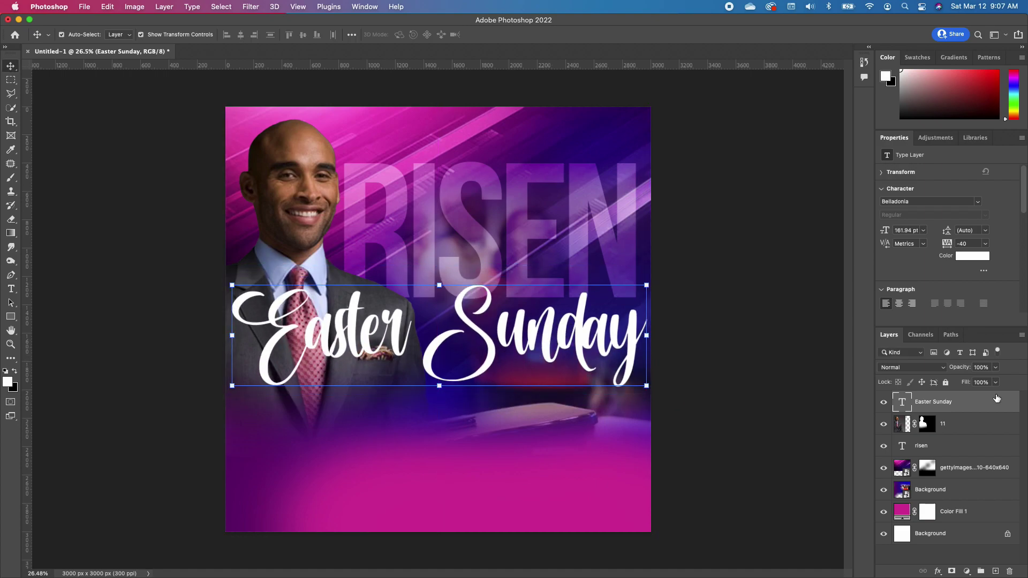
{"action": "double_click", "coordinate": [1011, 406]}
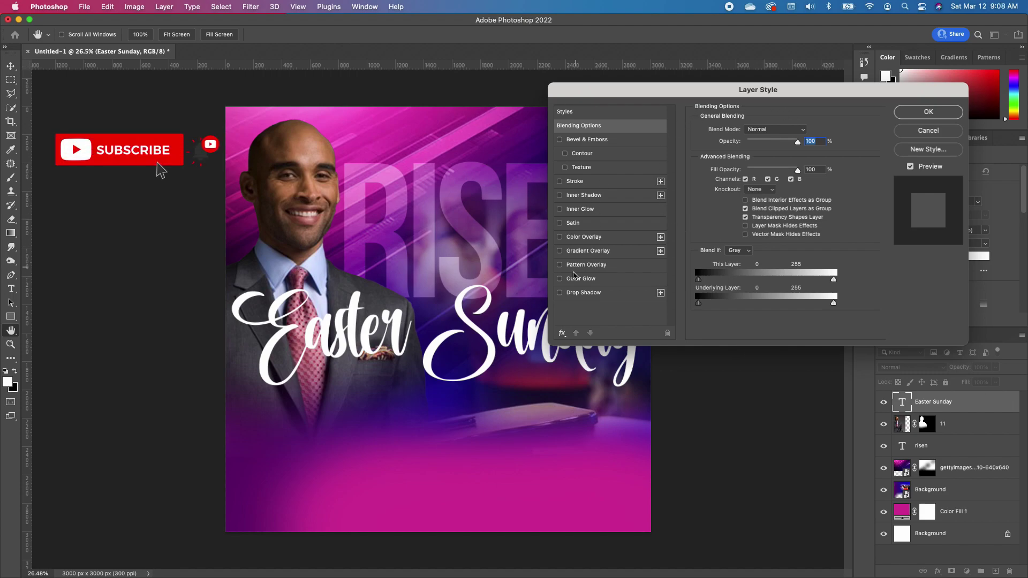
Apply a Drop Shadow layer style to the Easter Sunday title.
{"action": "left_click", "coordinate": [560, 294]}
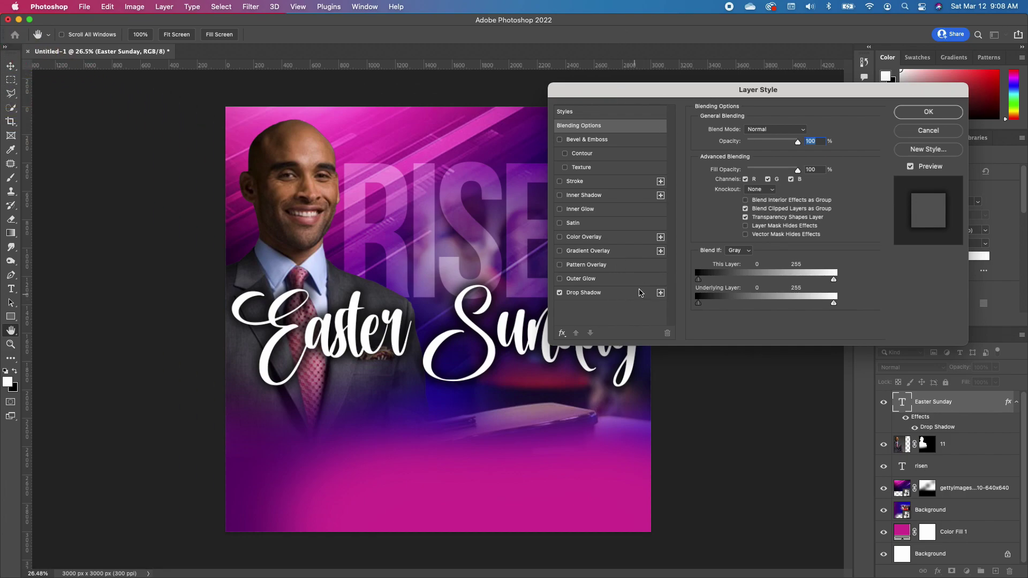
{"action": "left_click", "coordinate": [640, 292]}
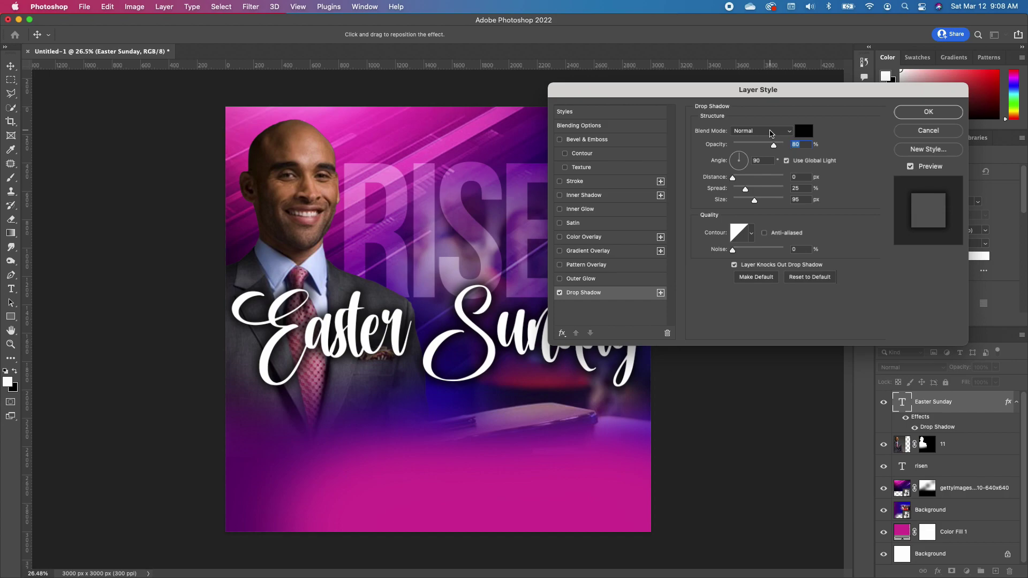
{"action": "left_click", "coordinate": [917, 119]}
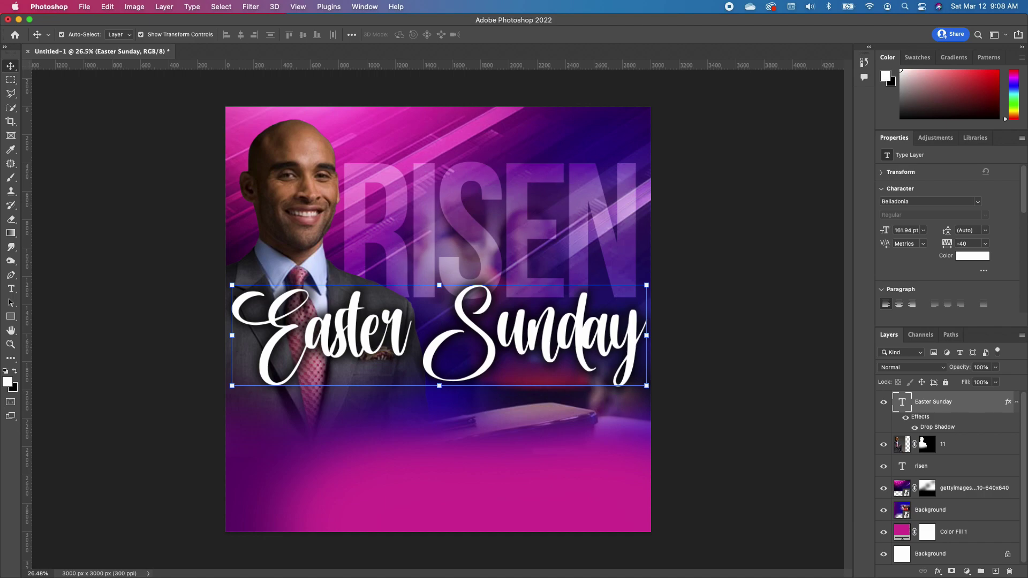
{"action": "key", "text": "super+Tab"}
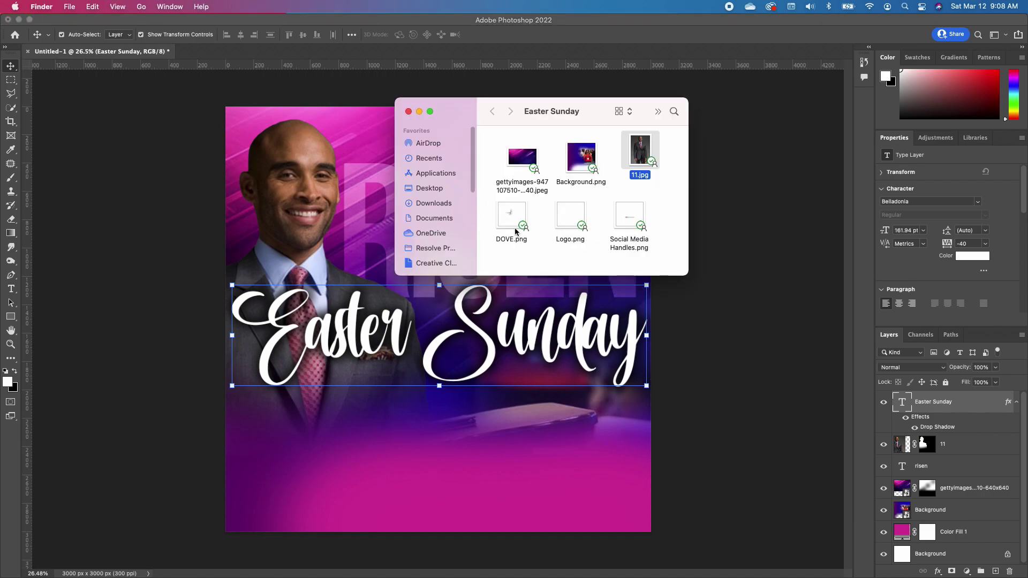
Place Logo.png, enlarge it, and position it in the top-right corner.
{"action": "left_click_drag", "start_coordinate": [579, 212], "coordinate": [627, 148]}
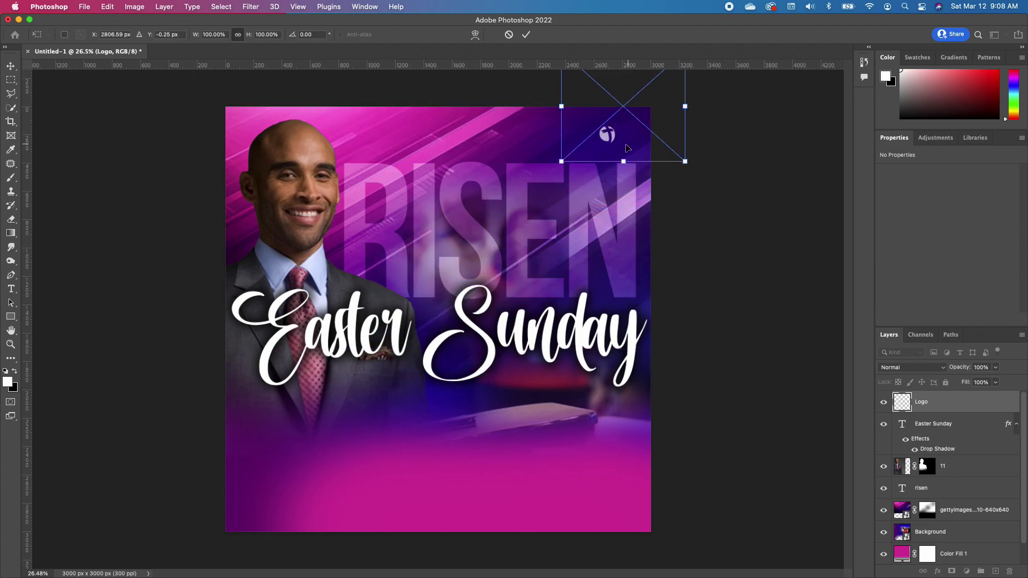
{"action": "left_click_drag", "start_coordinate": [562, 162], "coordinate": [428, 280]}
{"action": "left_click_drag", "start_coordinate": [516, 231], "coordinate": [619, 135]}
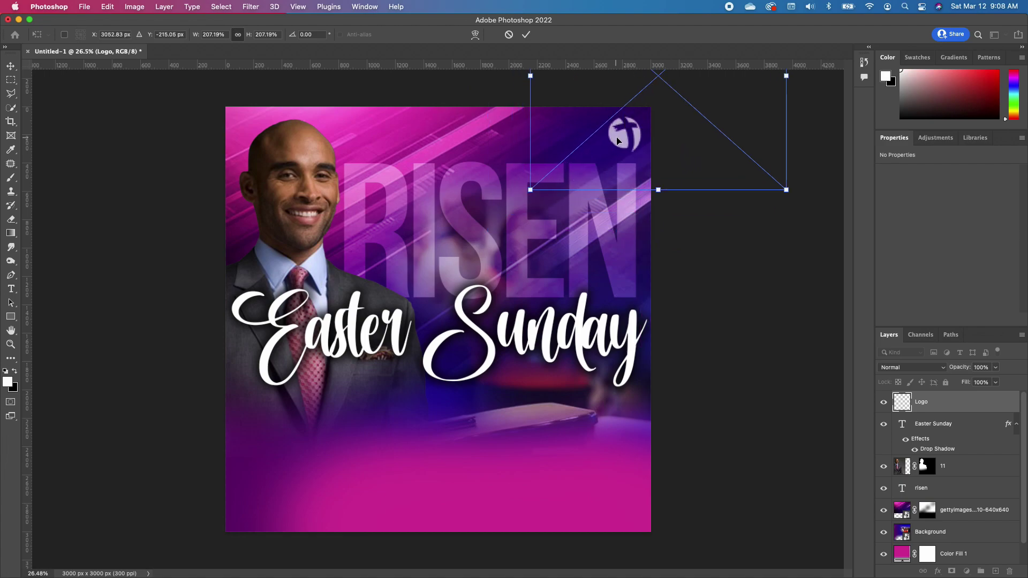
{"action": "key", "text": "Return"}
Place DOVE.png, scale it, and position it just above the word Sunday.
{"action": "key", "text": "super+Tab"}
{"action": "left_click_drag", "start_coordinate": [511, 217], "coordinate": [506, 329]}
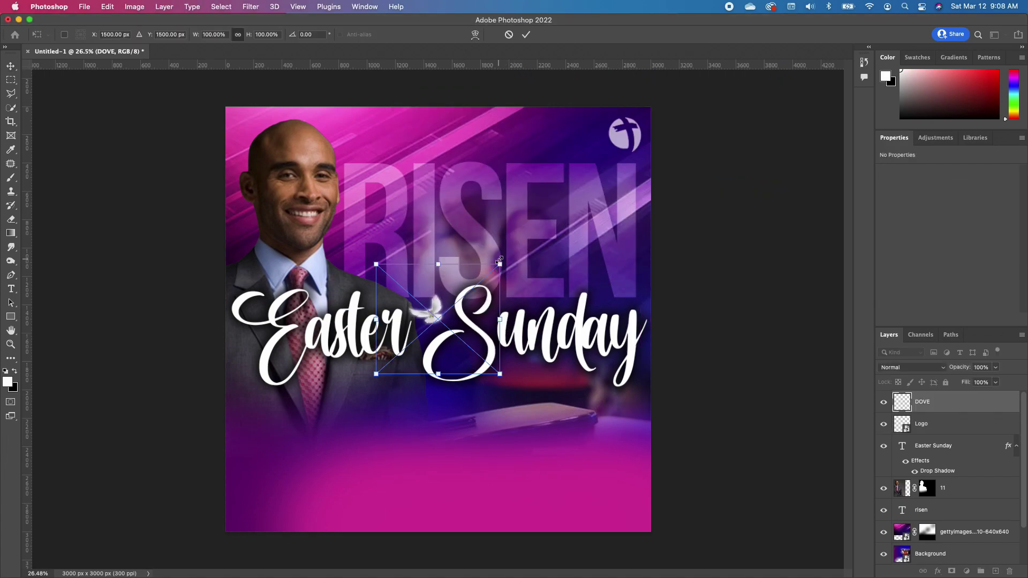
{"action": "left_click_drag", "start_coordinate": [499, 261], "coordinate": [676, 203]}
{"action": "left_click_drag", "start_coordinate": [506, 244], "coordinate": [557, 252]}
{"action": "key", "text": "Return"}
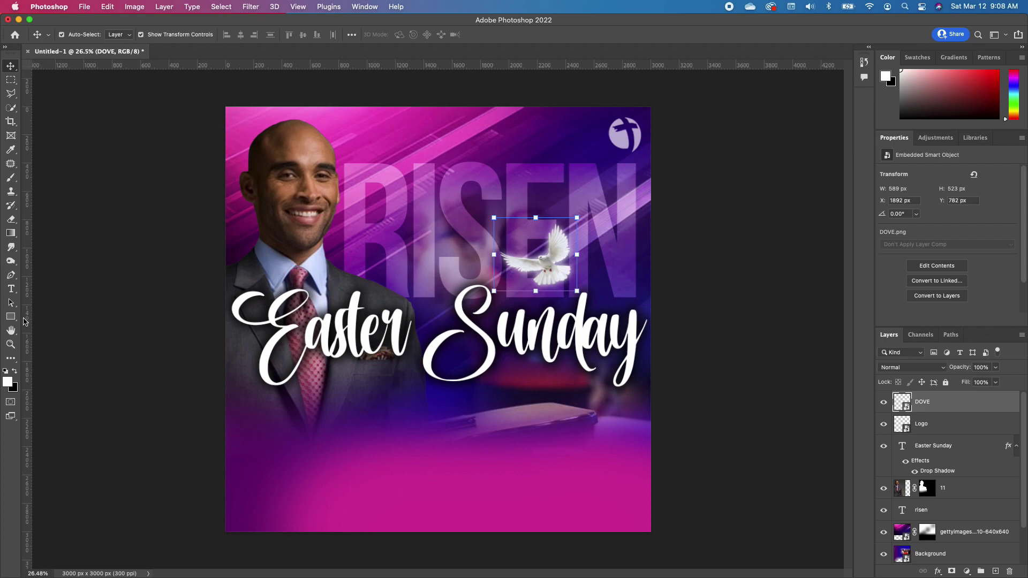
Set the church name heading to Century Gothic Pro with tracking widened to 120.
{"action": "key", "text": "t"}
{"action": "left_click", "coordinate": [162, 34]}
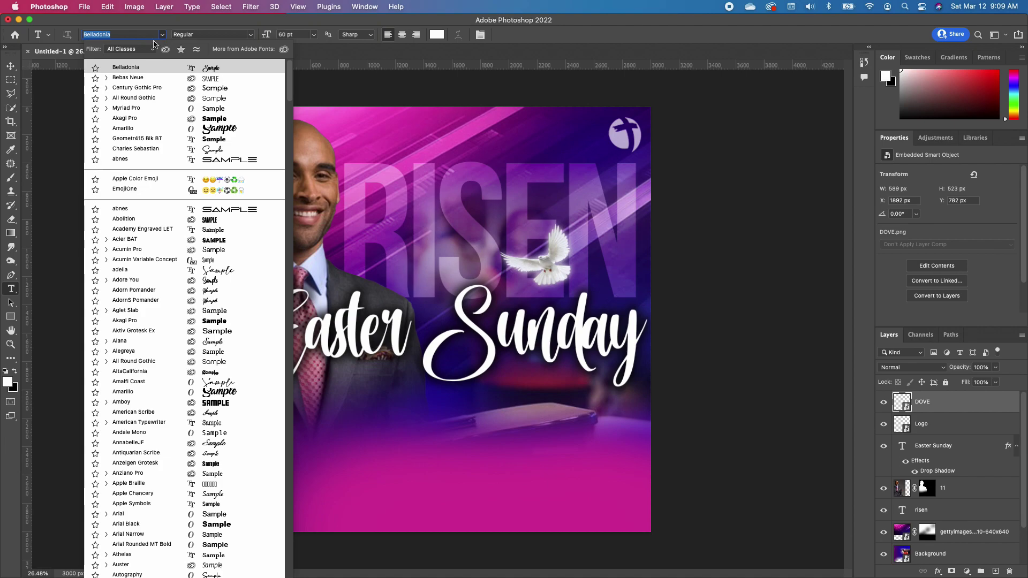
{"action": "left_click", "coordinate": [229, 88]}
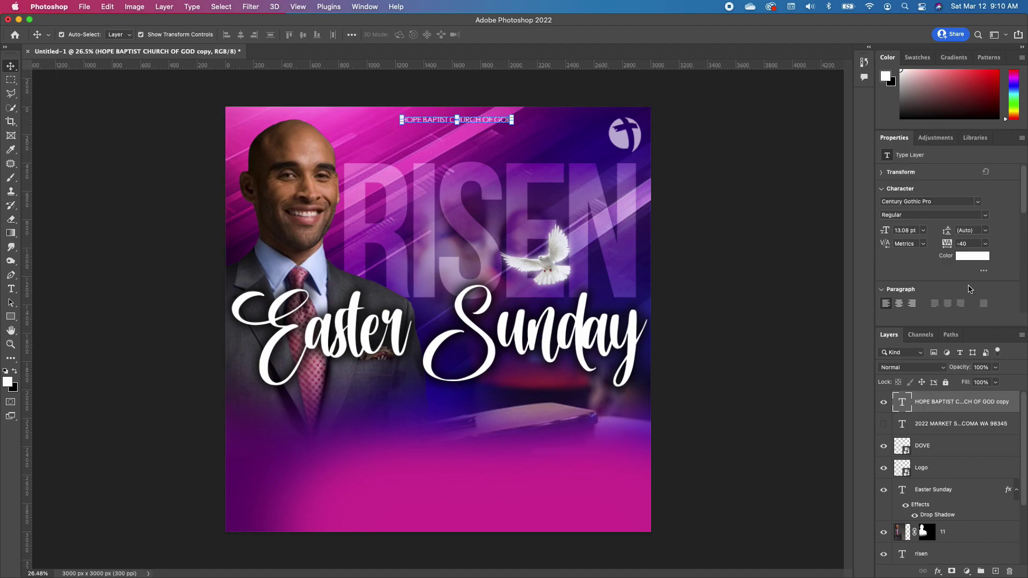
{"action": "left_click_drag", "start_coordinate": [947, 246], "coordinate": [972, 245]}
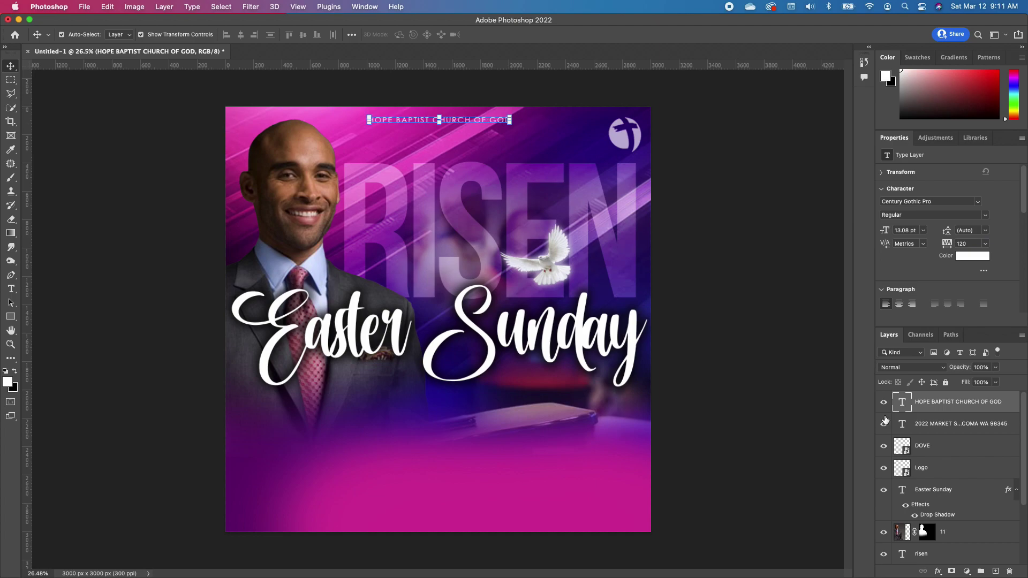
Make the hidden street address layer visible and select it.
{"action": "left_click", "coordinate": [883, 423]}
{"action": "left_click", "coordinate": [453, 516]}
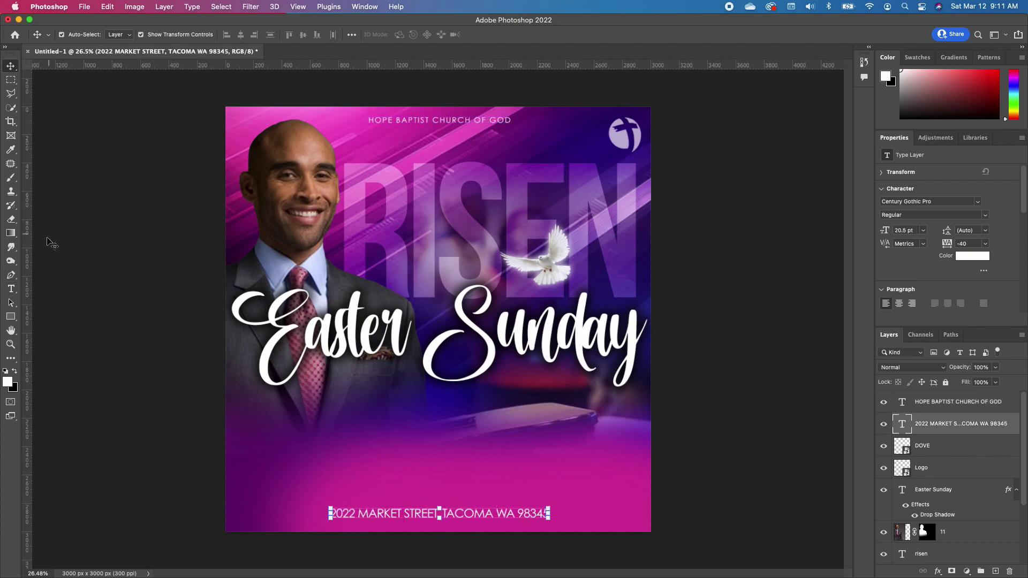
{"action": "left_click", "coordinate": [11, 288]}
{"action": "left_click", "coordinate": [161, 35]}
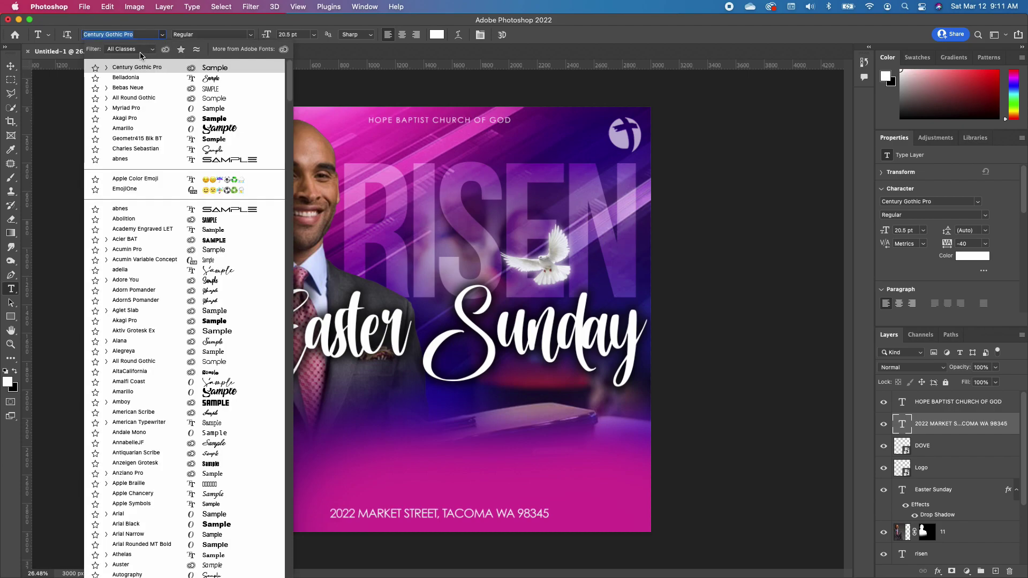
Add a '10' text line below the portrait, set in Bebas Neue.
{"action": "left_click", "coordinate": [134, 83]}
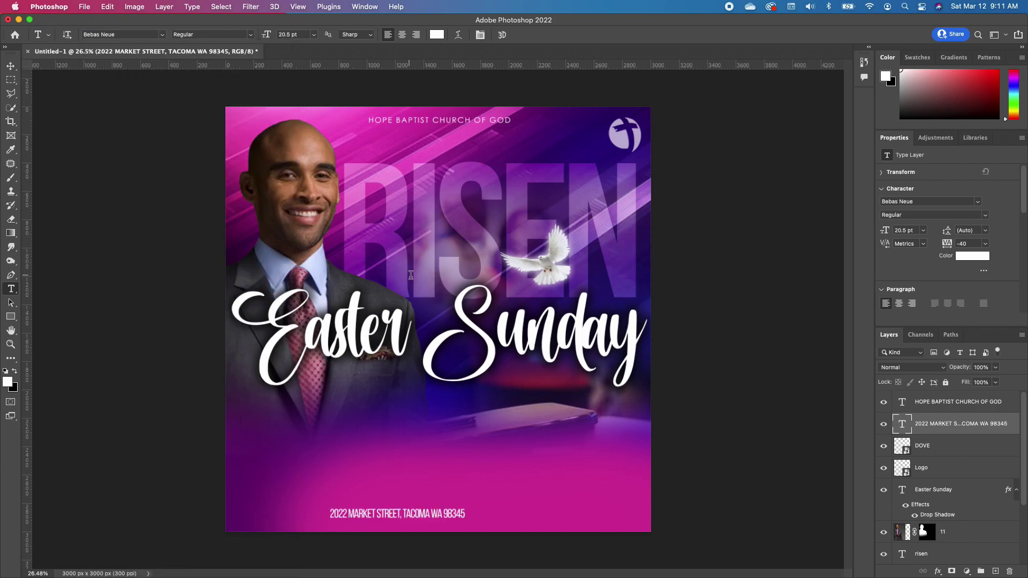
{"action": "left_click", "coordinate": [316, 438]}
{"action": "type", "text": "10"}
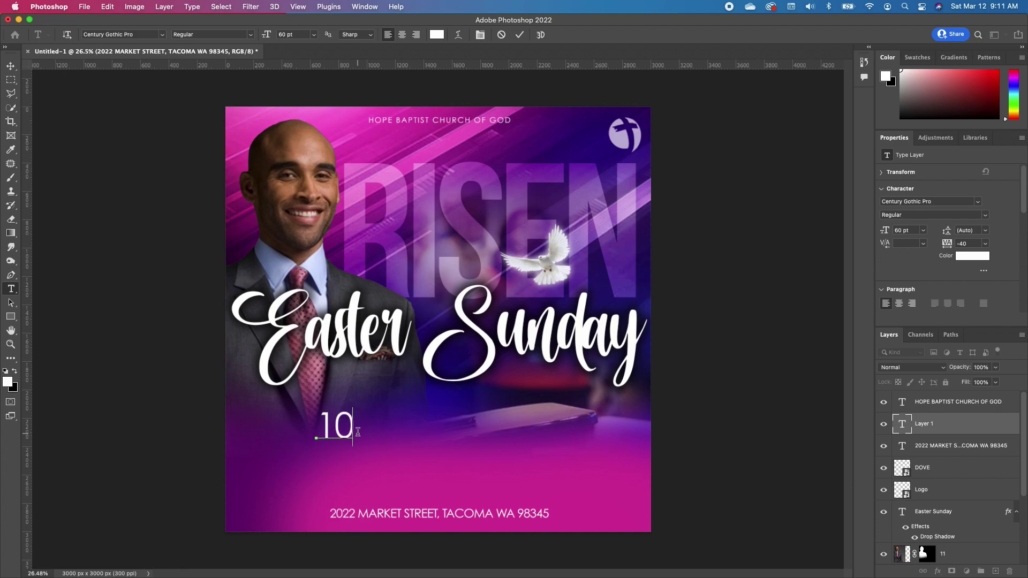
{"action": "double_click", "coordinate": [354, 423]}
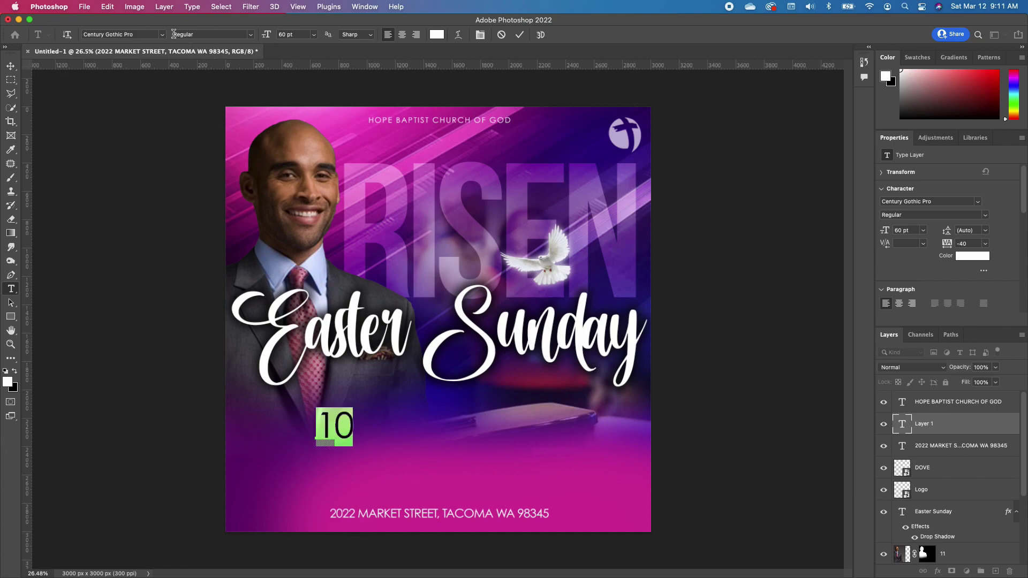
{"action": "left_click", "coordinate": [162, 35]}
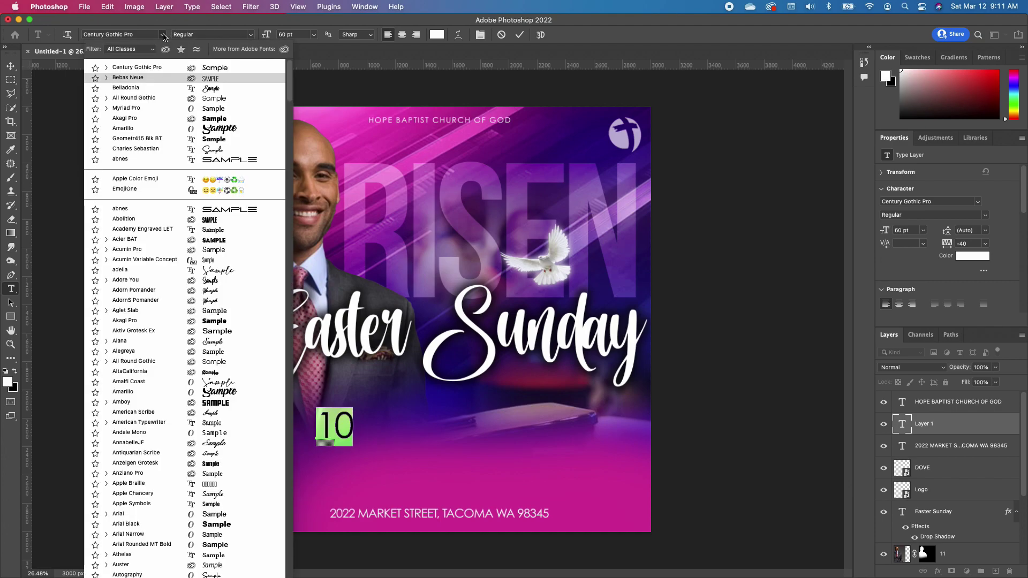
{"action": "left_click", "coordinate": [134, 78]}
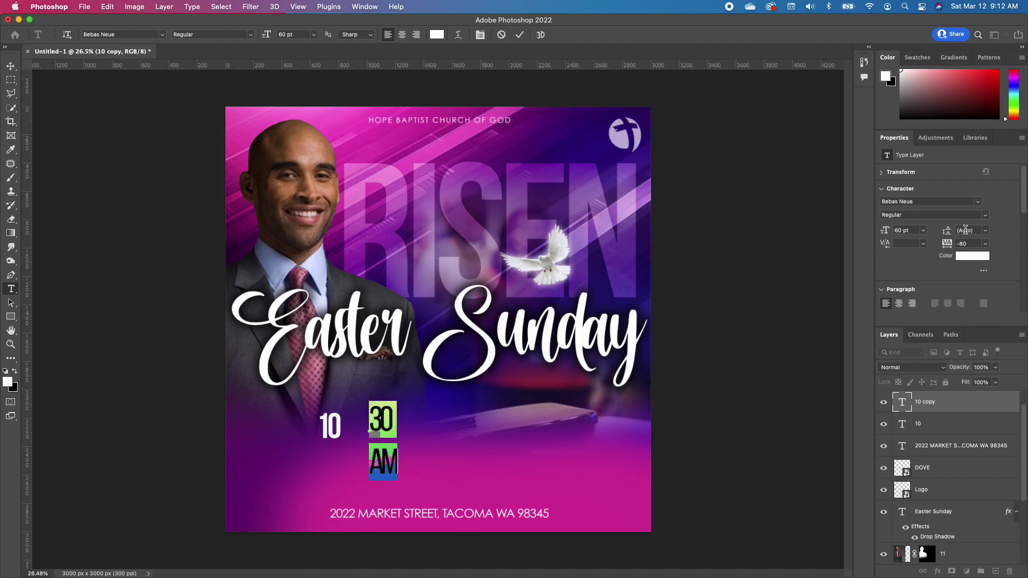
Tighten the 30 AM line spacing and shrink it to sit beside the 10.
{"action": "left_click_drag", "start_coordinate": [948, 231], "coordinate": [936, 239]}
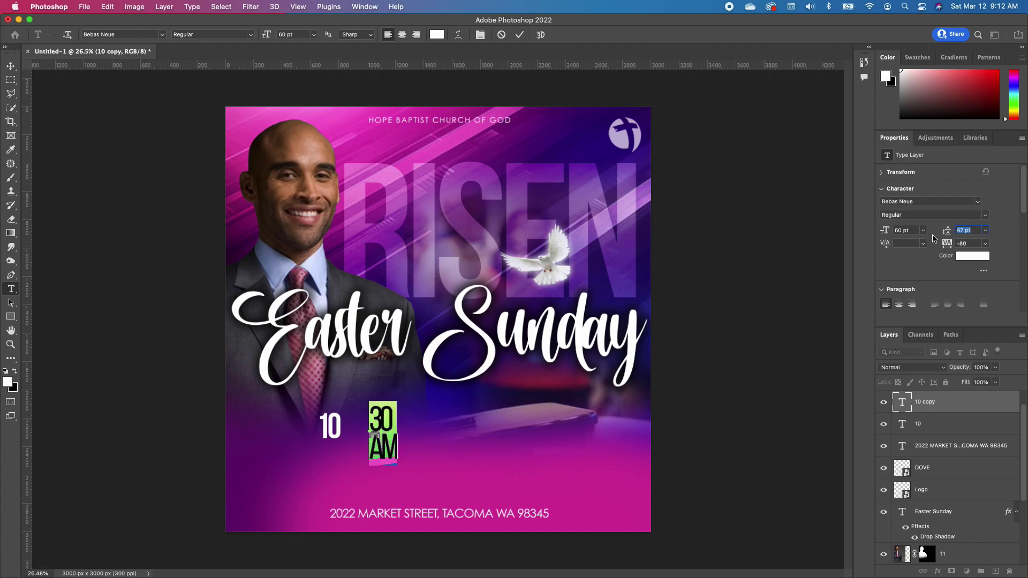
{"action": "left_click", "coordinate": [12, 66]}
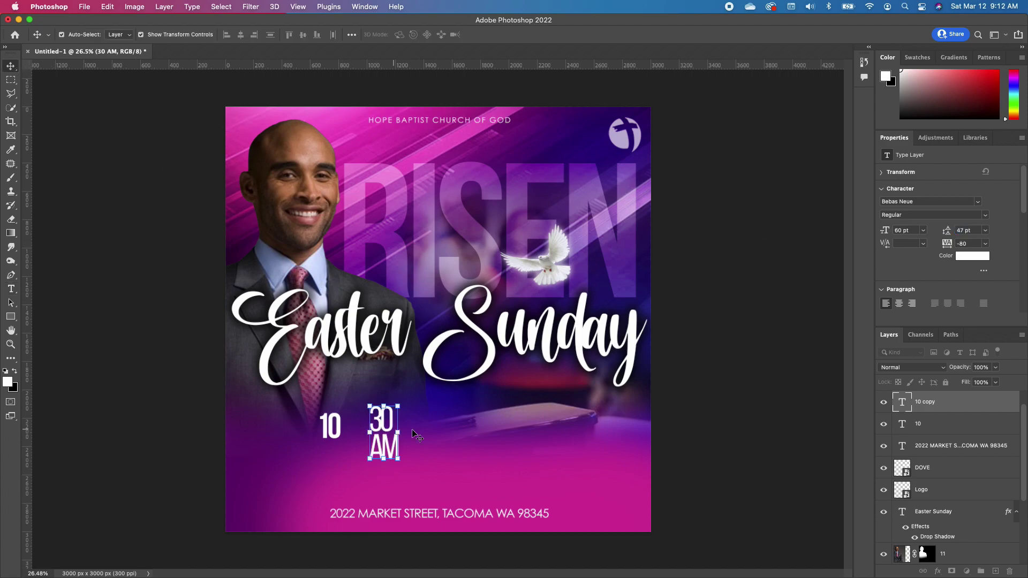
{"action": "left_click_drag", "start_coordinate": [399, 408], "coordinate": [356, 425]}
{"action": "scroll", "coordinate": [402, 393], "scroll_direction": "up", "scroll_amount": 2}
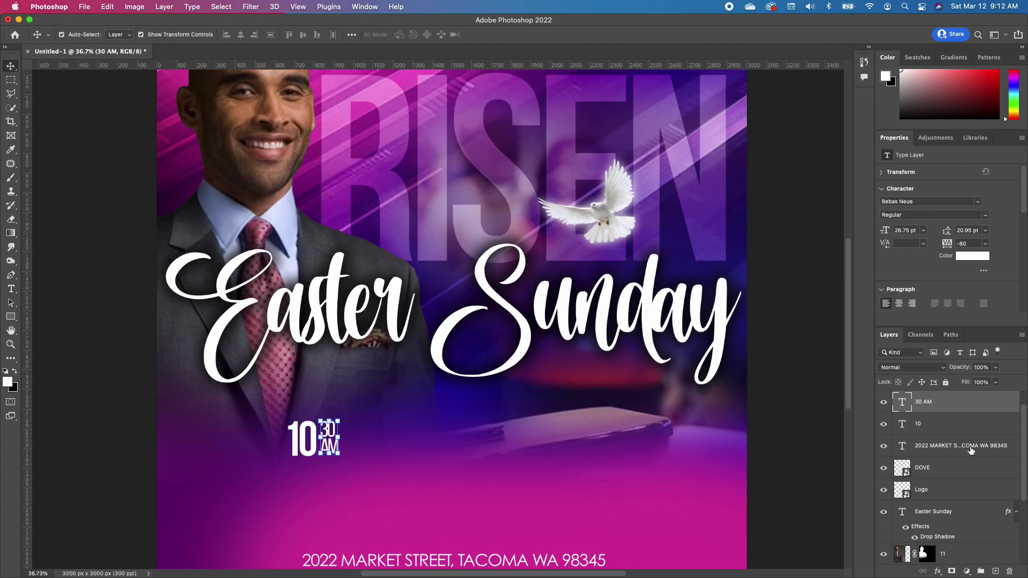
Link the 10 and 30 AM layers, move them above the address, and drag in the handles image.
{"action": "left_click", "coordinate": [946, 426], "text": "shift"}
{"action": "right_click", "coordinate": [947, 416]}
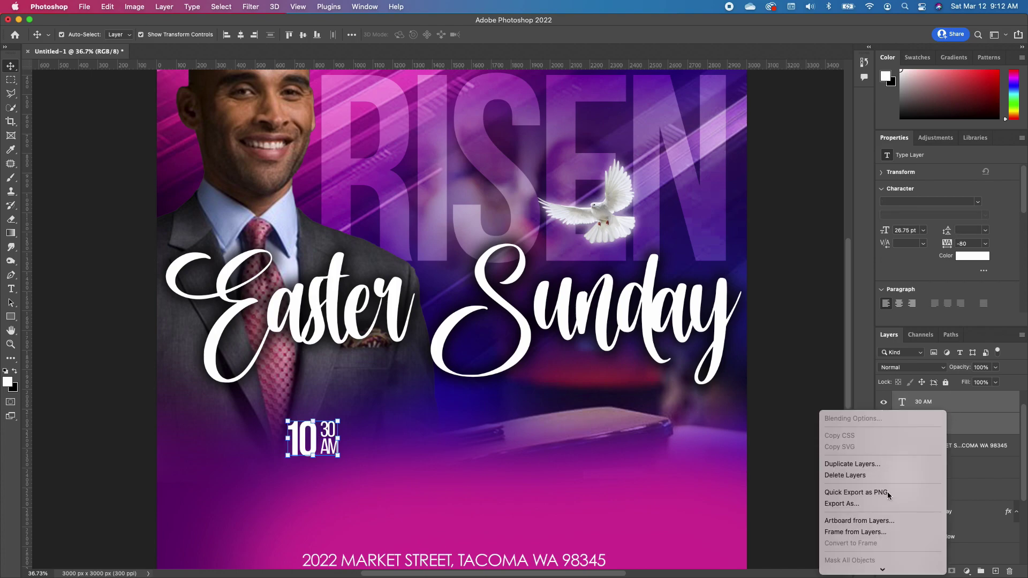
{"action": "left_click", "coordinate": [845, 448]}
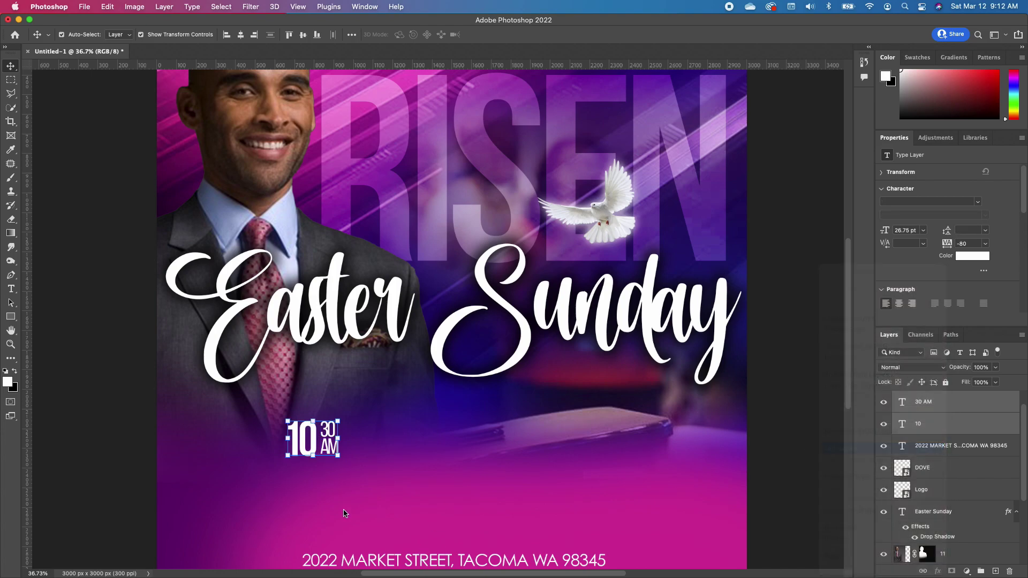
{"action": "left_click_drag", "start_coordinate": [310, 441], "coordinate": [325, 537]}
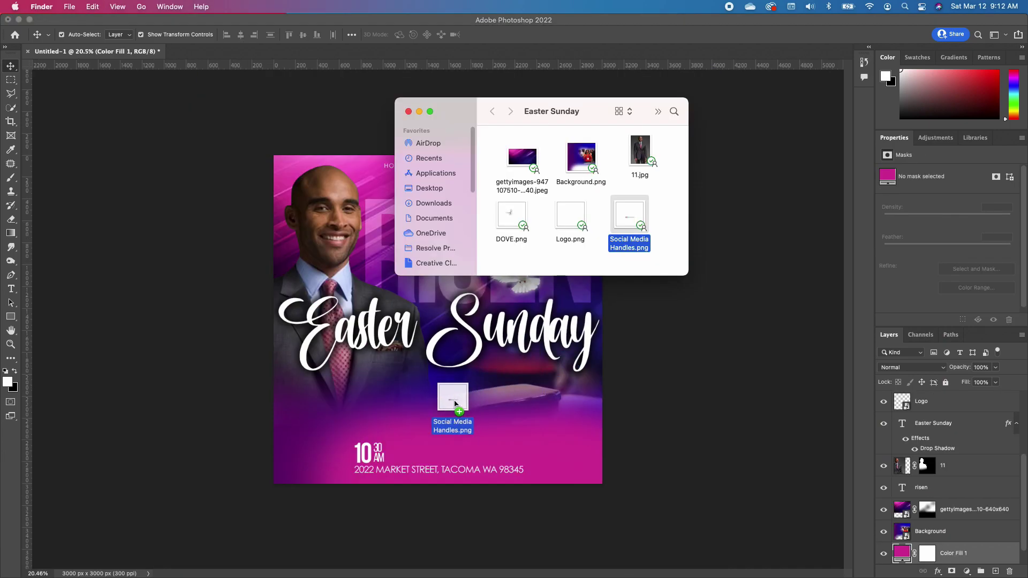
{"action": "left_click_drag", "start_coordinate": [455, 418], "coordinate": [444, 331]}
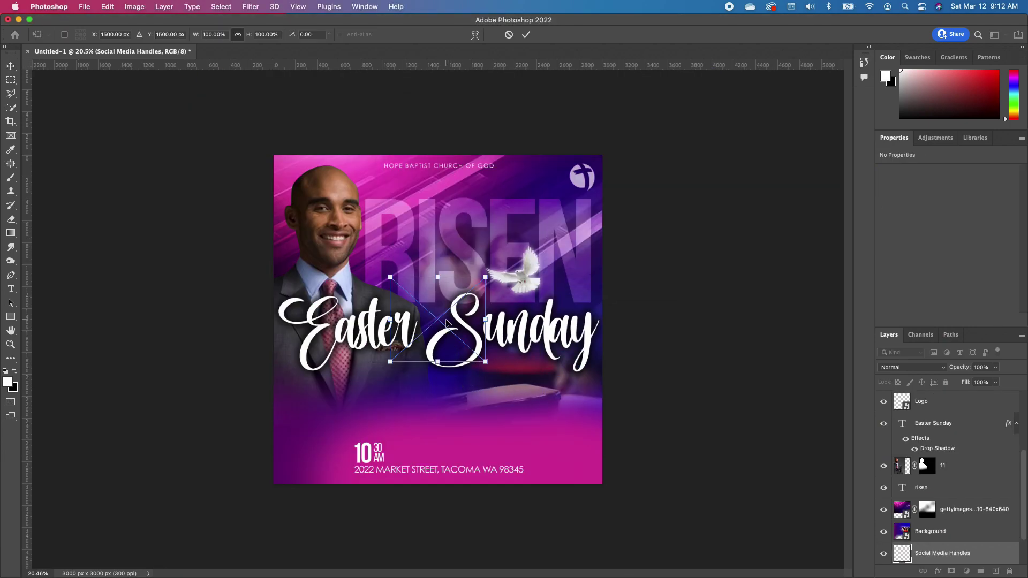
Stack the handles graphic above Easter Sunday, then move and enlarge it beside the service time.
{"action": "left_click_drag", "start_coordinate": [944, 554], "coordinate": [942, 412]}
{"action": "left_click_drag", "start_coordinate": [443, 330], "coordinate": [405, 460]}
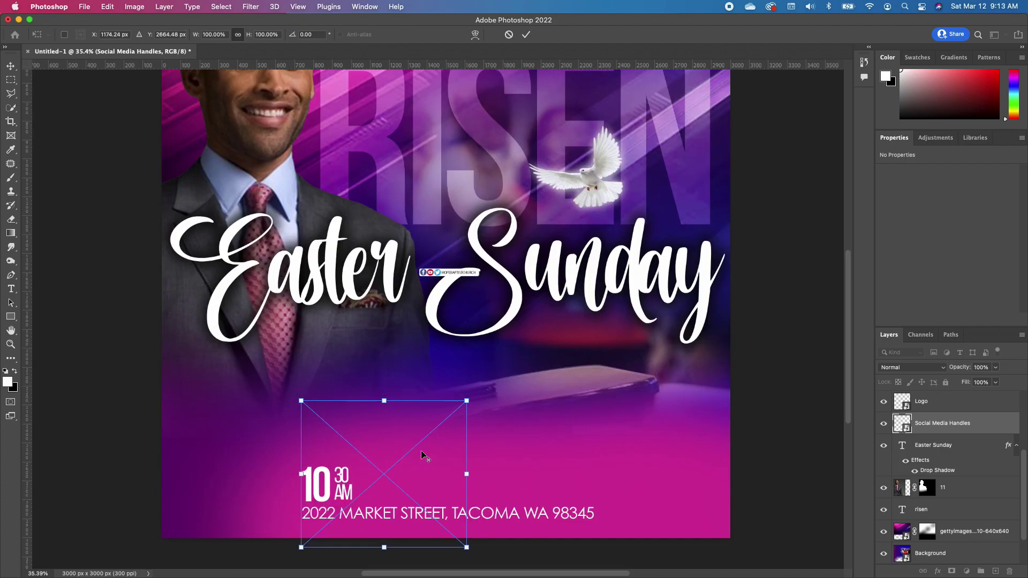
{"action": "scroll", "coordinate": [423, 434], "scroll_direction": "up", "scroll_amount": 5}
{"action": "left_click_drag", "start_coordinate": [498, 360], "coordinate": [711, 177]}
{"action": "key", "text": "Return"}
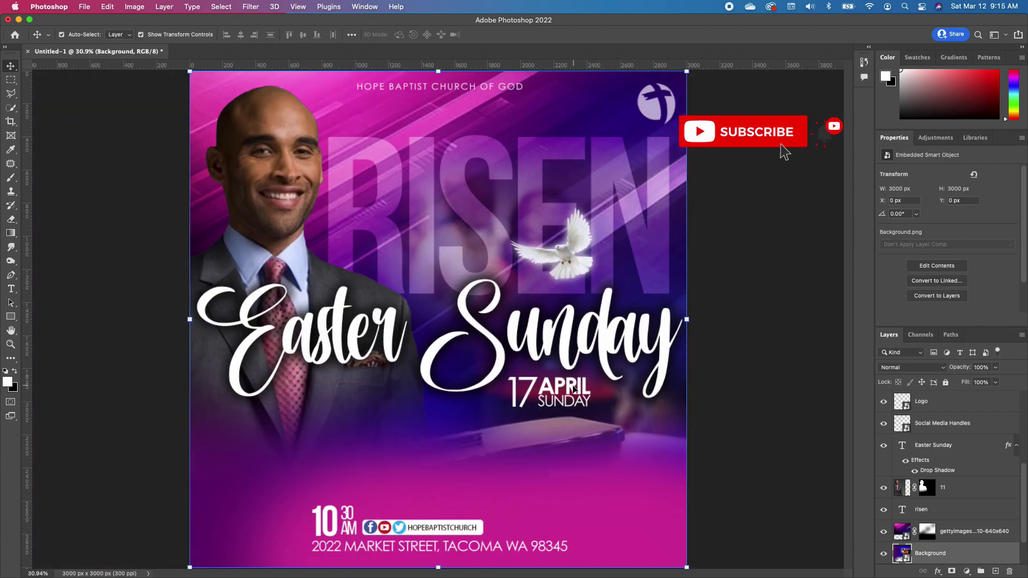
Select the word APRIL in the 17 APRIL SUNDAY date line.
{"action": "left_click", "coordinate": [575, 389]}
{"action": "double_click", "coordinate": [581, 387]}
{"action": "left_click", "coordinate": [589, 384]}
{"action": "double_click", "coordinate": [584, 384]}
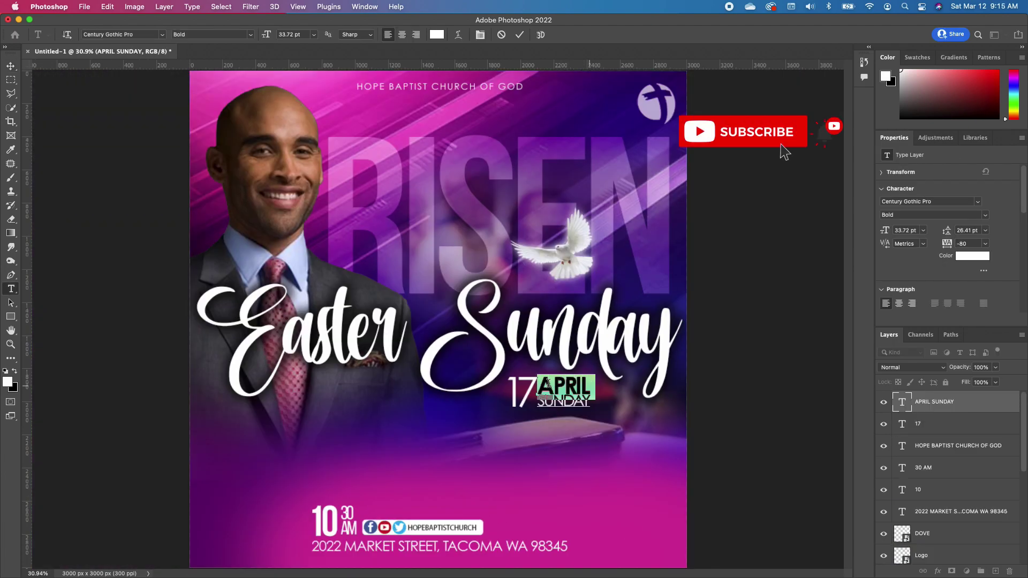
Color the selected word APRIL golden yellow (#facf05) and commit the text edit.
{"action": "left_click", "coordinate": [8, 381]}
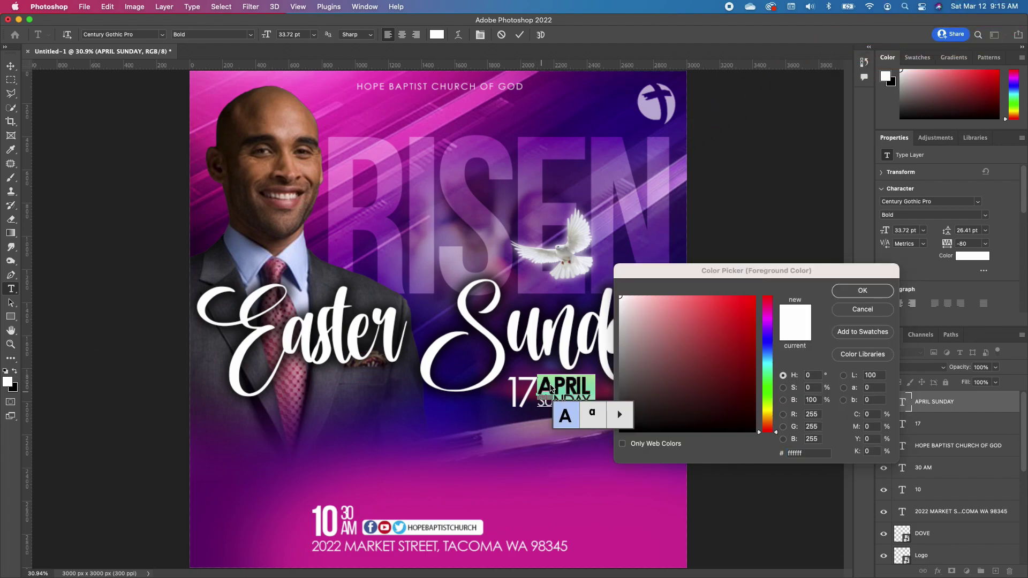
{"action": "left_click_drag", "start_coordinate": [771, 394], "coordinate": [765, 413]}
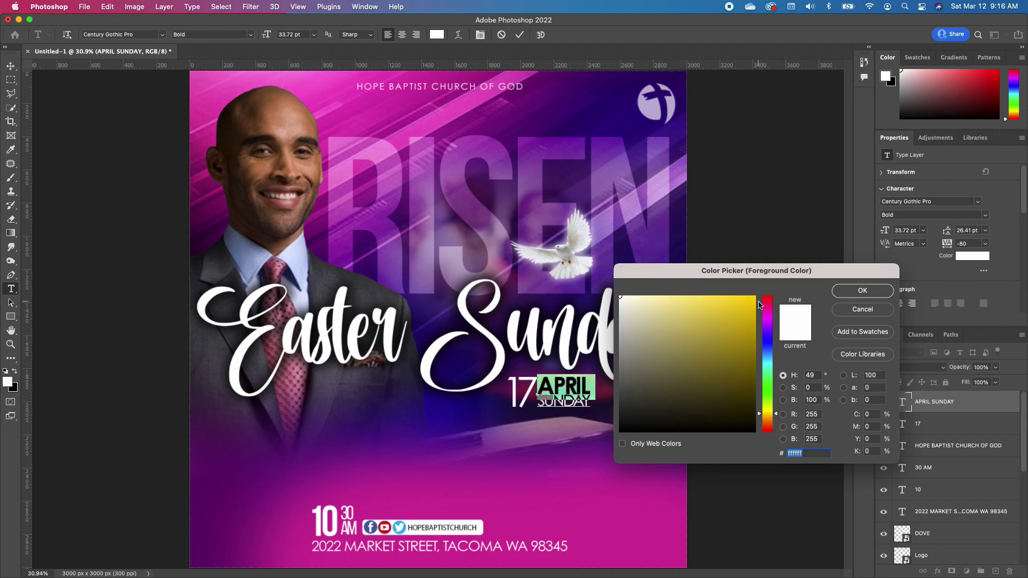
{"action": "left_click", "coordinate": [753, 299]}
{"action": "left_click", "coordinate": [847, 297]}
{"action": "key", "text": "Escape"}
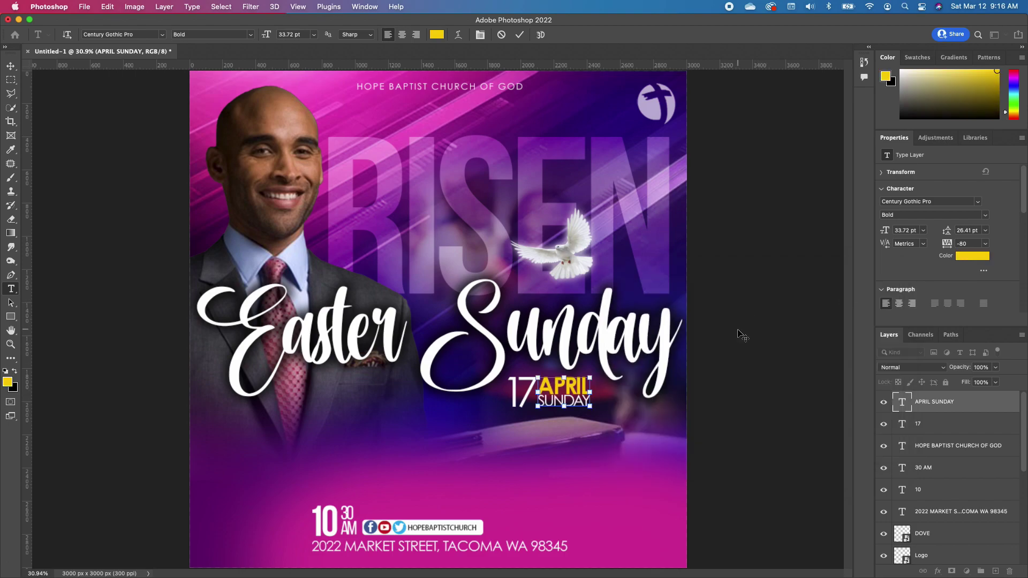
Duplicate the address line, move the copy under the date, and retype it as 'WITH PASTOR'.
{"action": "key", "text": "v"}
{"action": "left_click", "coordinate": [473, 551]}
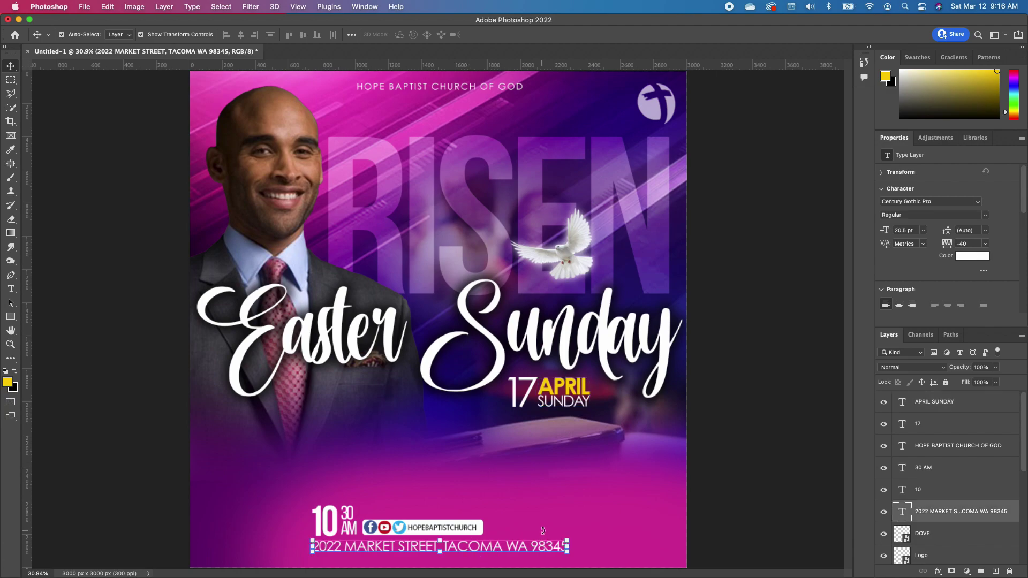
{"action": "key", "text": "super+j"}
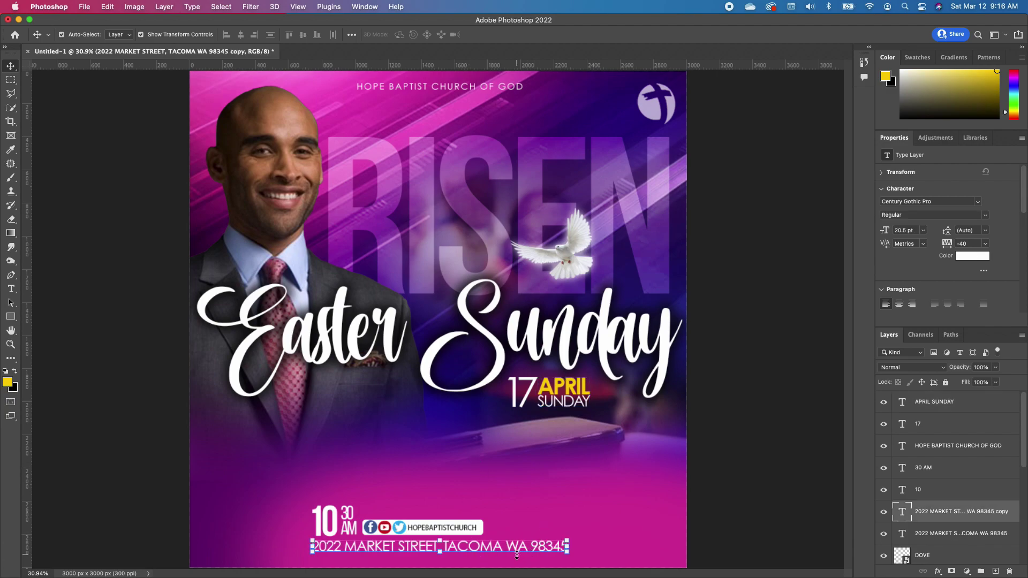
{"action": "left_click_drag", "start_coordinate": [517, 555], "coordinate": [585, 450]}
{"action": "double_click", "coordinate": [572, 437]}
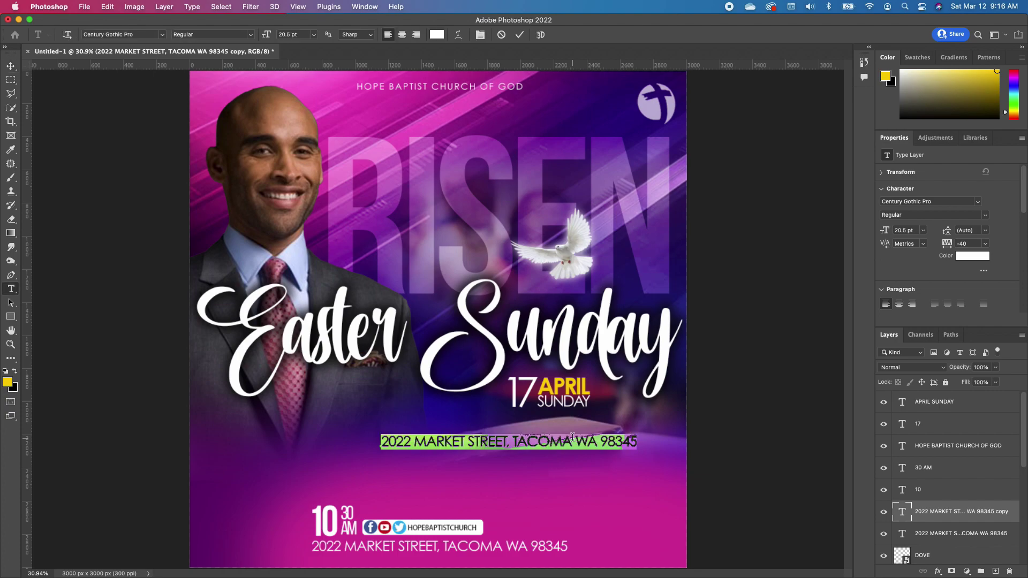
{"action": "type", "text": "WITH"}
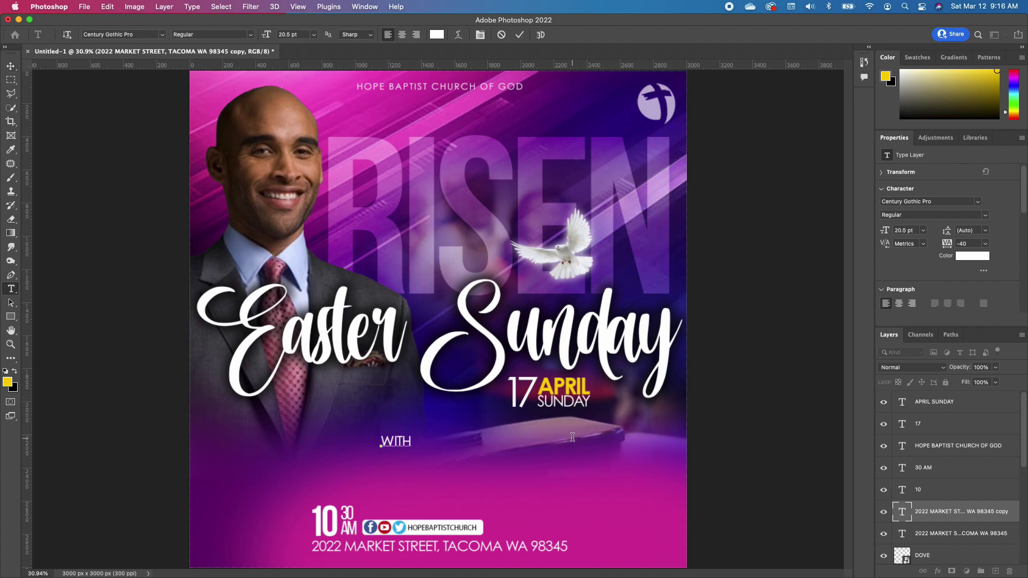
{"action": "type", "text": " PASTOR JOHN"}
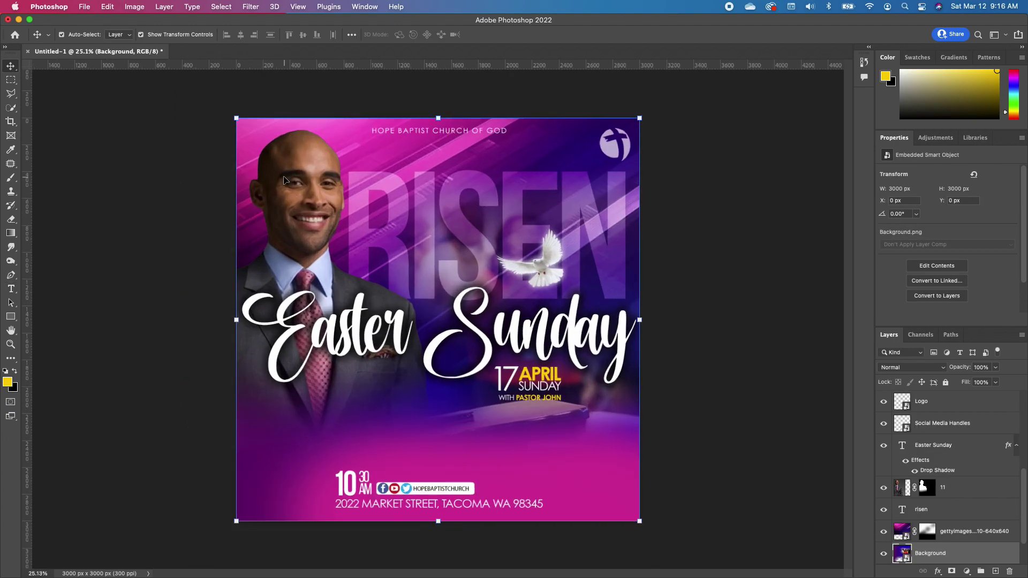
Raise the portrait layer's contrast to about 77 using Brightness/Contrast.
{"action": "left_click", "coordinate": [298, 156]}
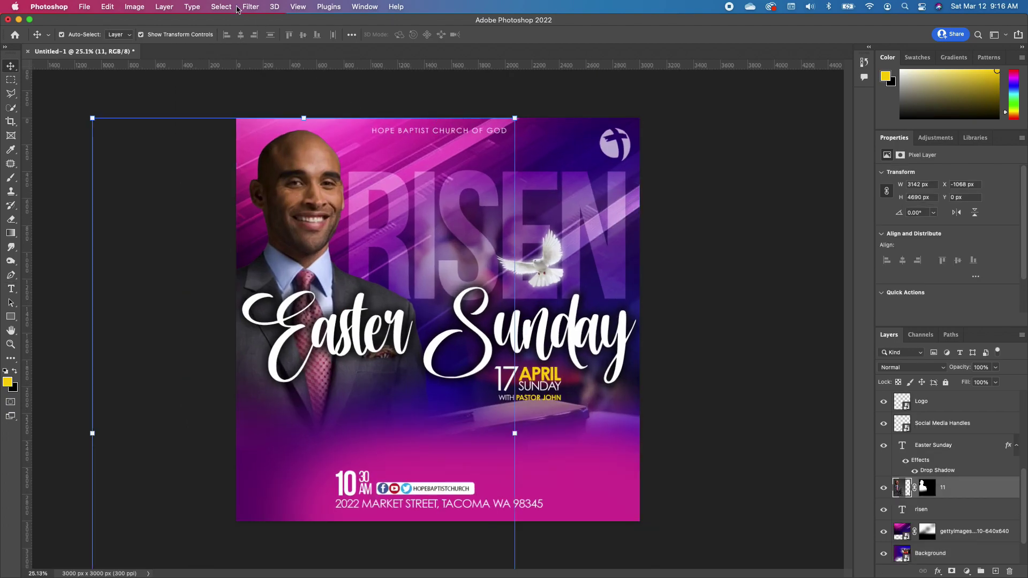
{"action": "left_click", "coordinate": [135, 7]}
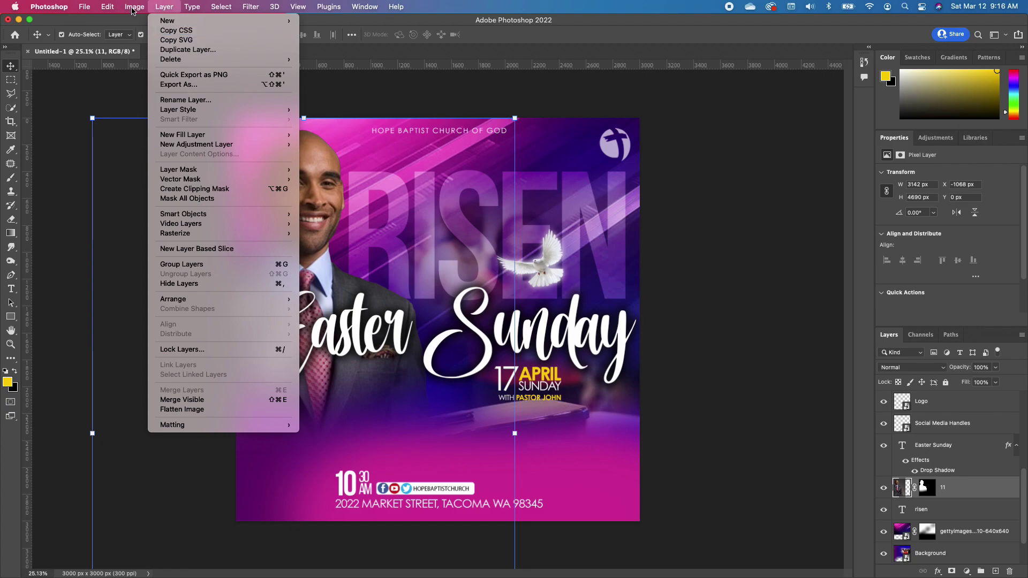
{"action": "mouse_move", "coordinate": [143, 37]}
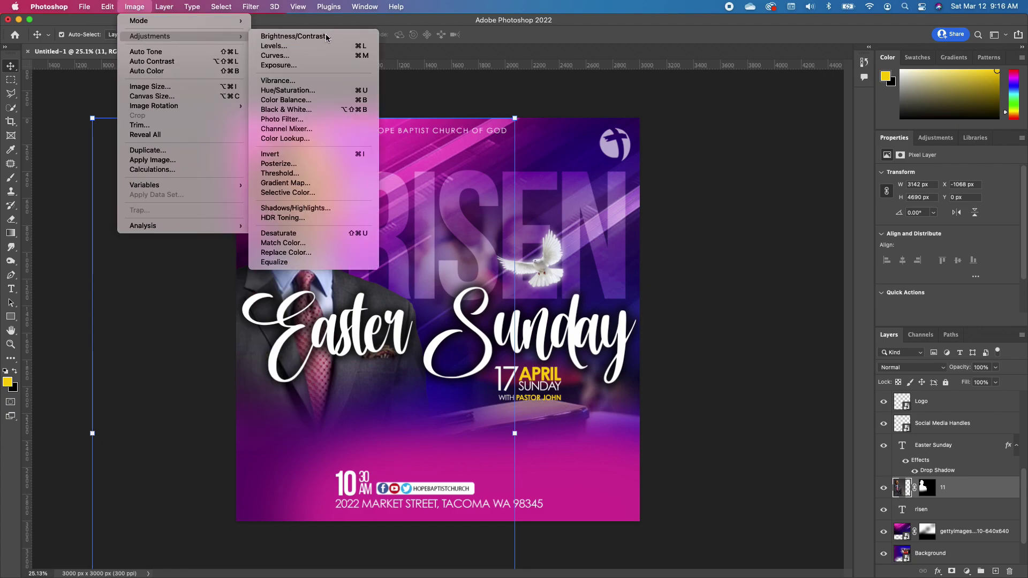
{"action": "left_click", "coordinate": [295, 36]}
{"action": "left_click_drag", "start_coordinate": [607, 197], "coordinate": [647, 196]}
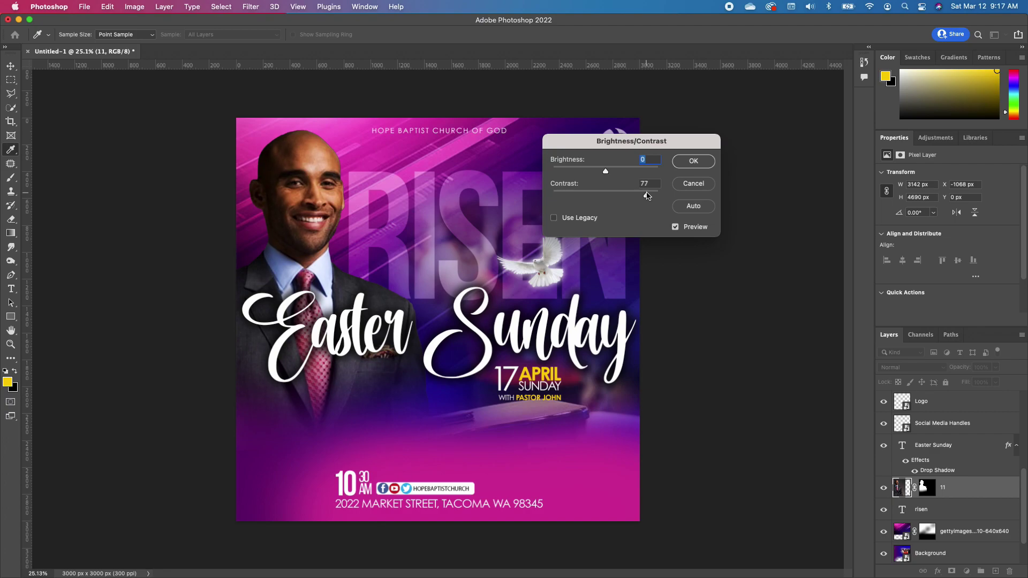
{"action": "key", "text": "Tab"}
{"action": "left_click", "coordinate": [694, 161]}
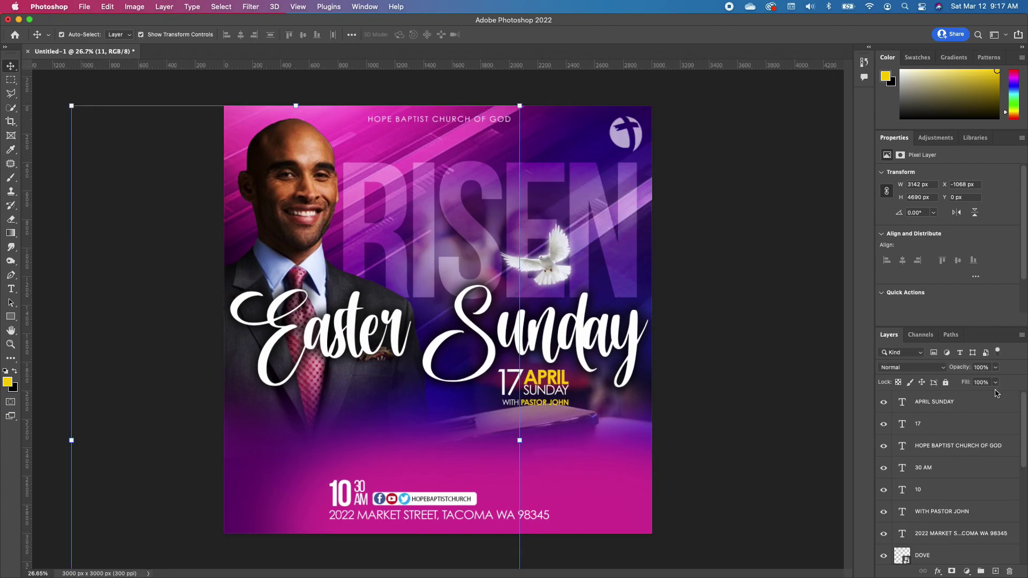
Add a Color Lookup layer above APRIL SUNDAY using the Fuji ETERNA 250D Fuji 3510 LUT.
{"action": "left_click", "coordinate": [976, 401]}
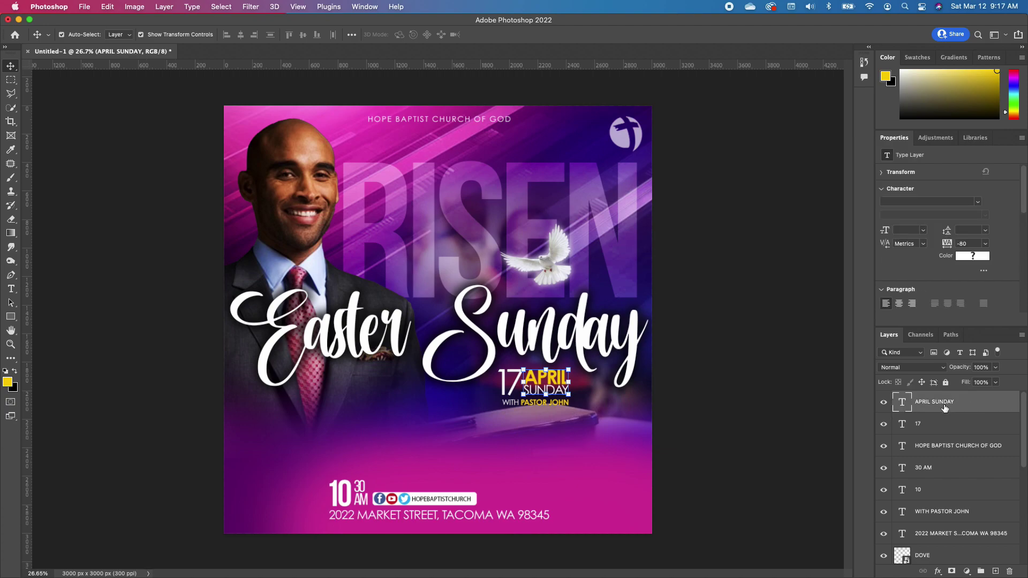
{"action": "left_click", "coordinate": [966, 571]}
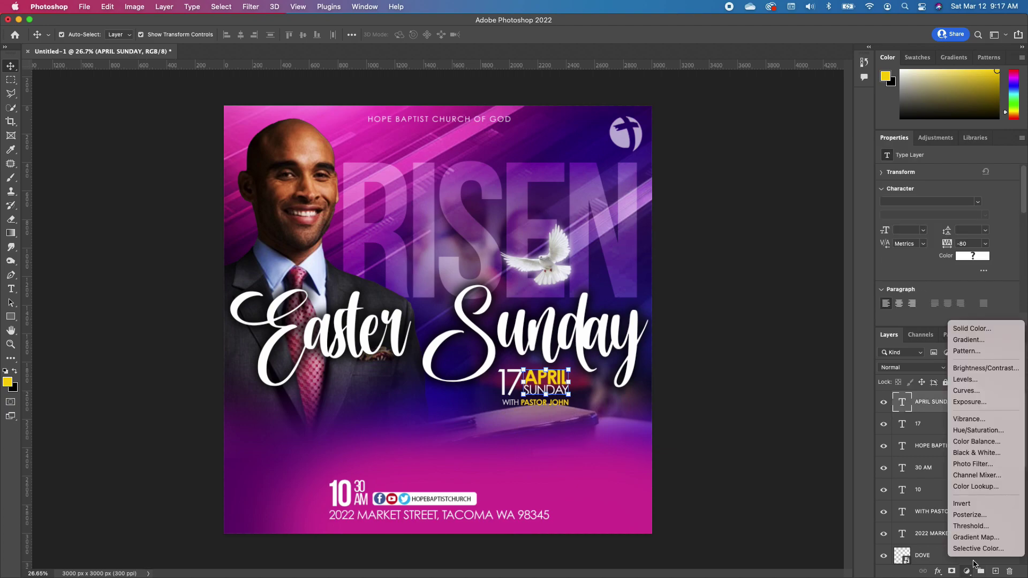
{"action": "left_click", "coordinate": [977, 489]}
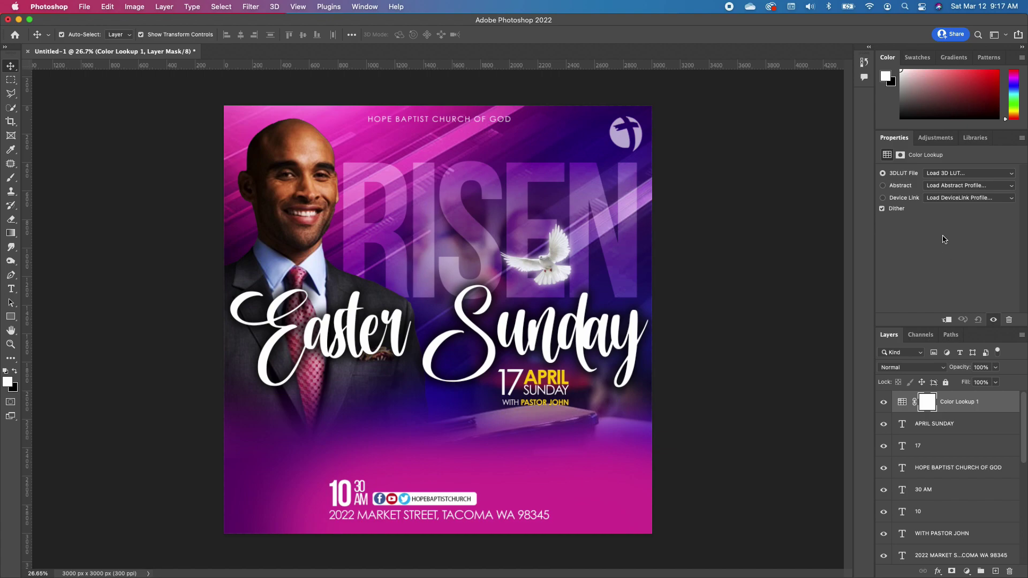
{"action": "key", "text": "z"}
{"action": "left_click", "coordinate": [990, 173]}
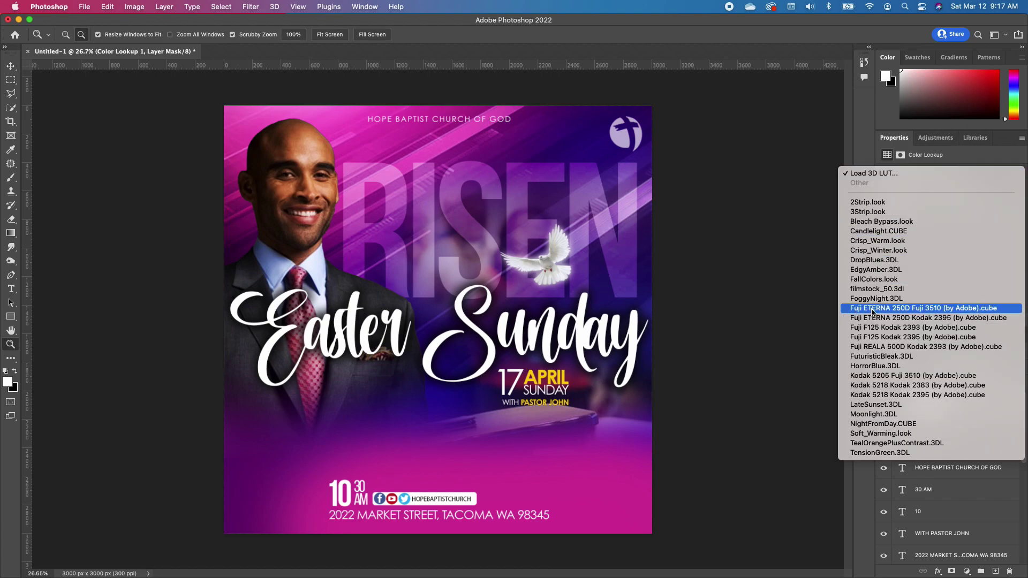
{"action": "left_click", "coordinate": [883, 309]}
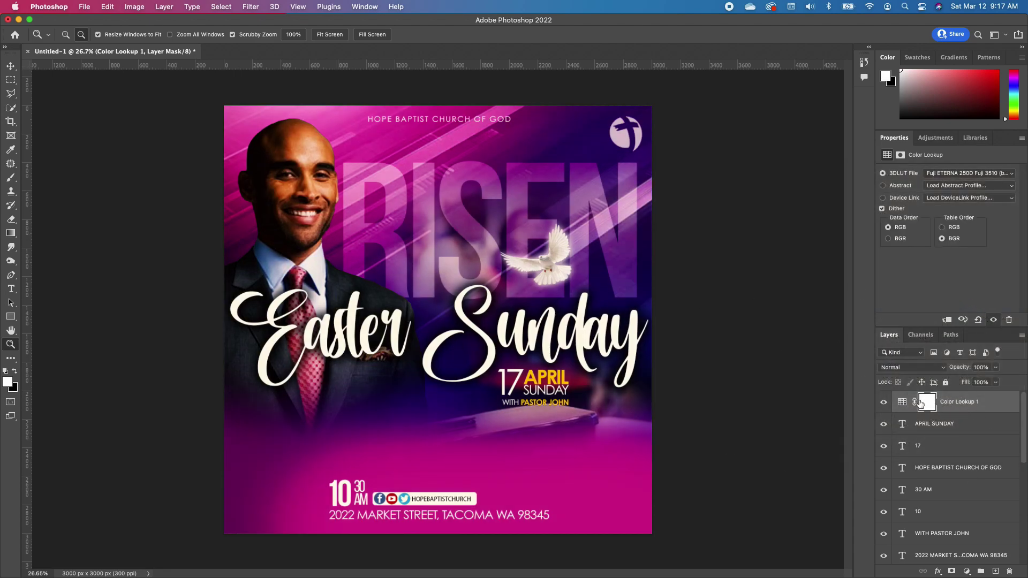
Paint black with the Brush on the Color Lookup mask over the pastor's portrait.
{"action": "left_click", "coordinate": [11, 177]}
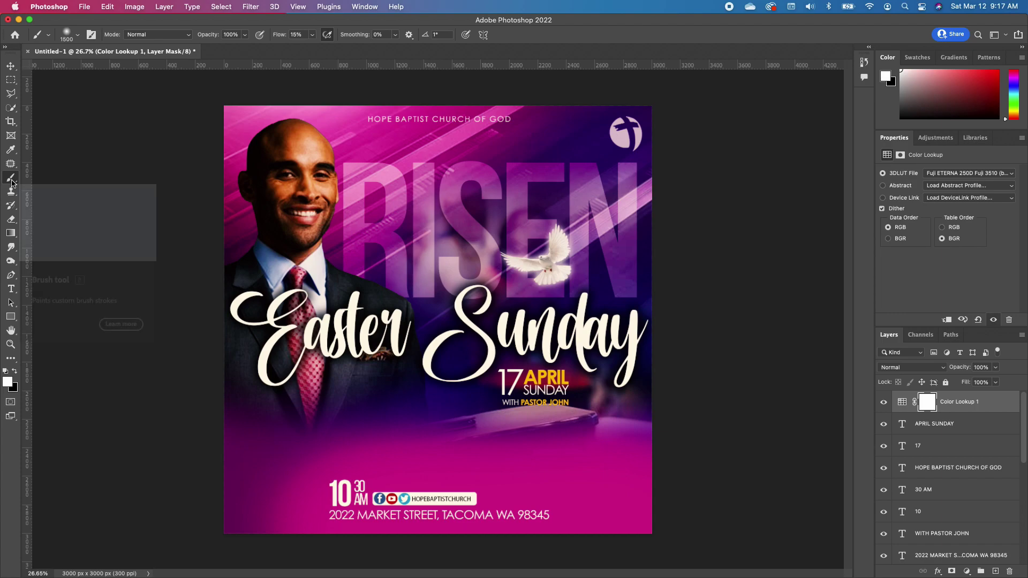
{"action": "left_click", "coordinate": [15, 370]}
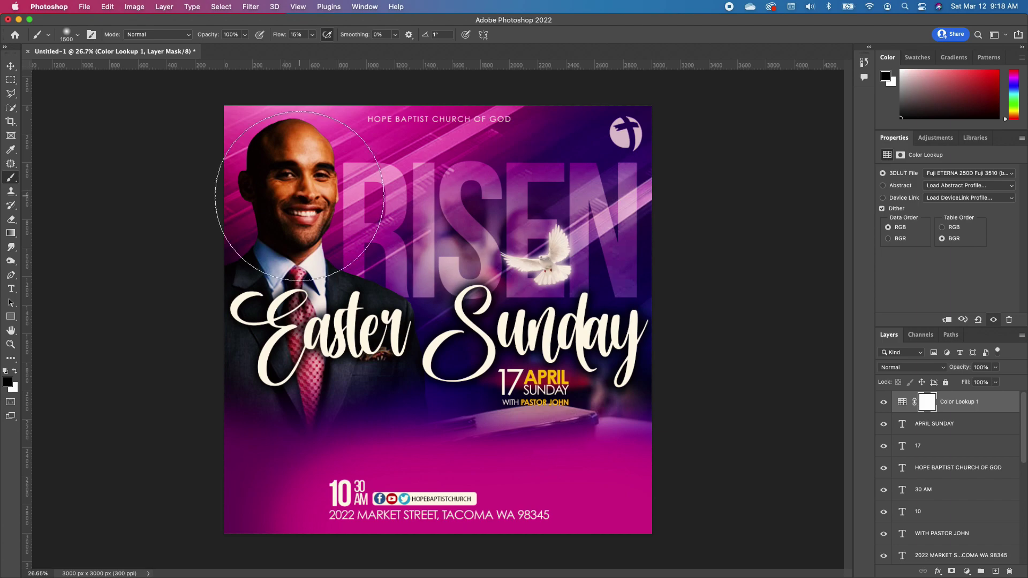
{"action": "mouse_move", "coordinate": [295, 179]}
{"action": "left_mouse_down"}
{"action": "mouse_move", "coordinate": [241, 230]}
{"action": "mouse_move", "coordinate": [236, 305]}
{"action": "mouse_move", "coordinate": [252, 331]}
{"action": "mouse_move", "coordinate": [291, 334]}
{"action": "mouse_move", "coordinate": [241, 309]}
{"action": "mouse_move", "coordinate": [241, 137]}
{"action": "mouse_move", "coordinate": [253, 309]}
{"action": "mouse_move", "coordinate": [343, 279]}
{"action": "mouse_move", "coordinate": [393, 290]}
{"action": "left_mouse_up"}
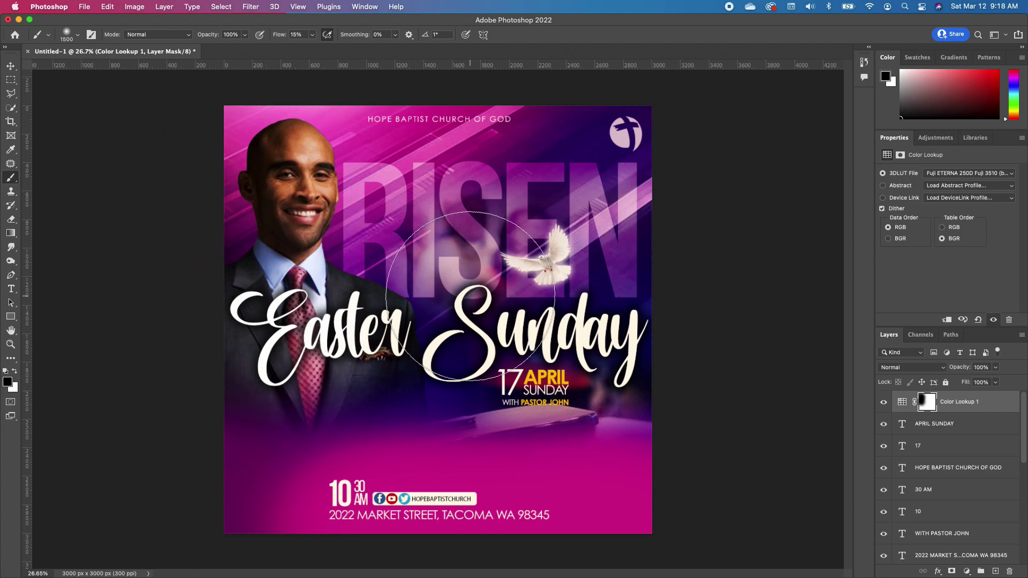
{"action": "left_click", "coordinate": [967, 571]}
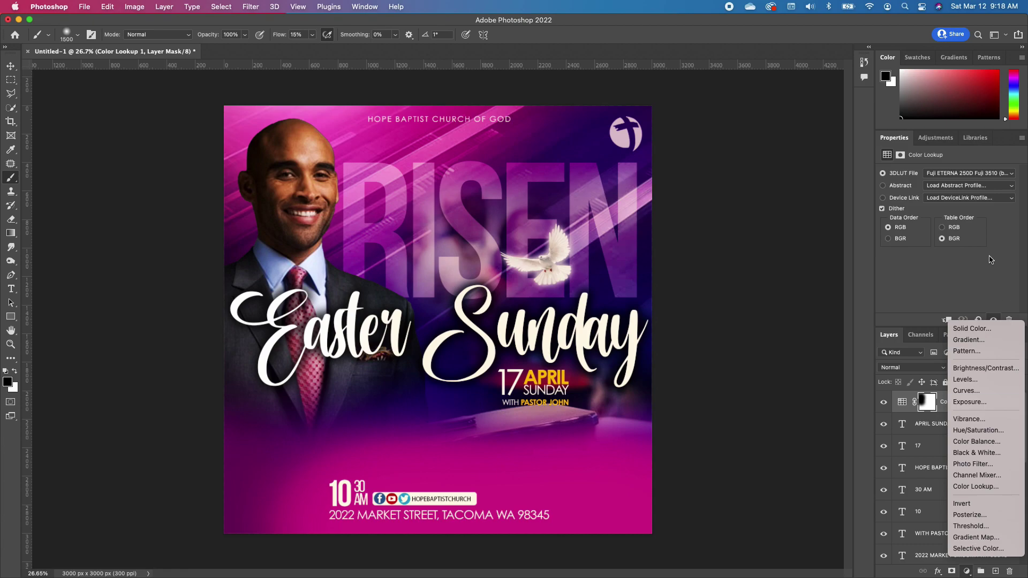
Add a Gradient Fill layer and set its starting colour stop to red.
{"action": "left_click", "coordinate": [982, 343]}
{"action": "left_click", "coordinate": [645, 287]}
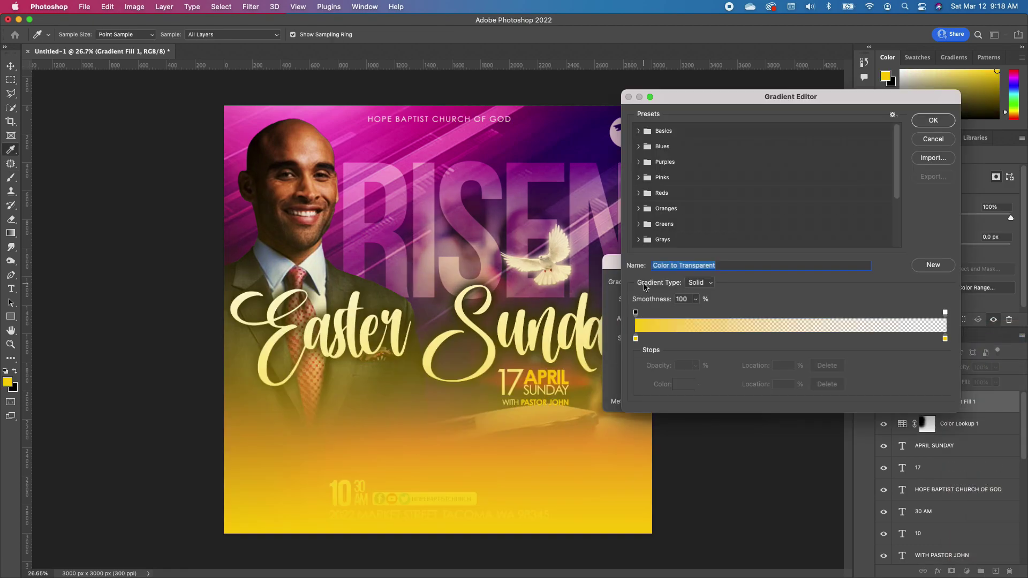
{"action": "left_click", "coordinate": [636, 338]}
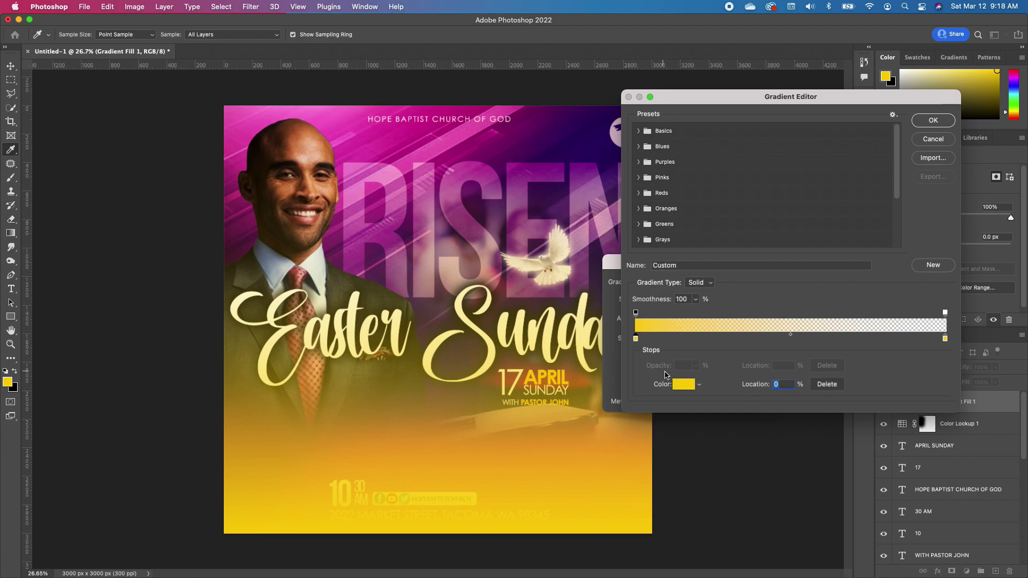
{"action": "left_click", "coordinate": [684, 385]}
{"action": "mouse_move", "coordinate": [767, 320]}
{"action": "left_mouse_down"}
{"action": "mouse_move", "coordinate": [767, 306]}
{"action": "mouse_move", "coordinate": [745, 300]}
{"action": "left_mouse_up"}
{"action": "left_click", "coordinate": [745, 303]}
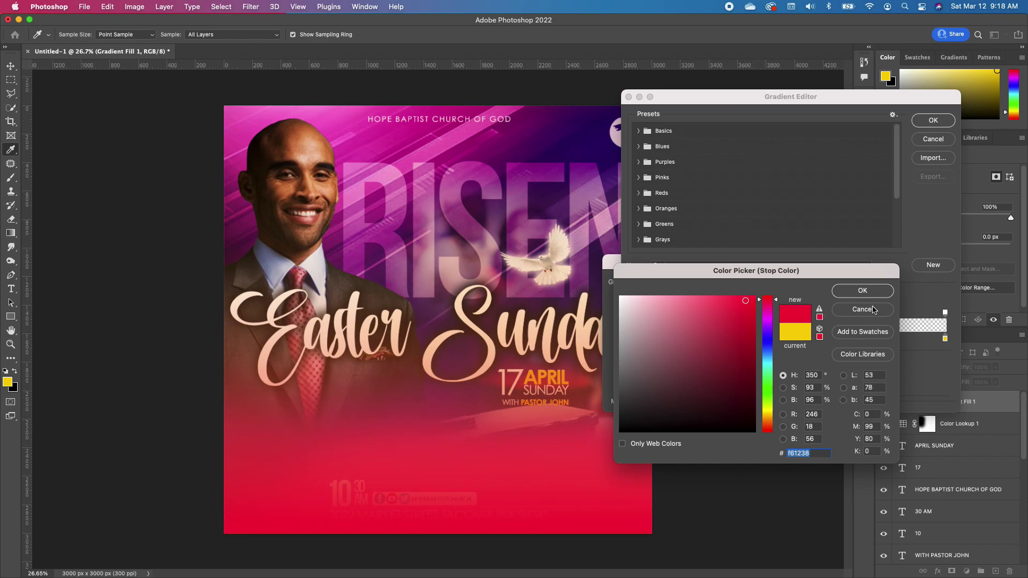
{"action": "left_click", "coordinate": [859, 292]}
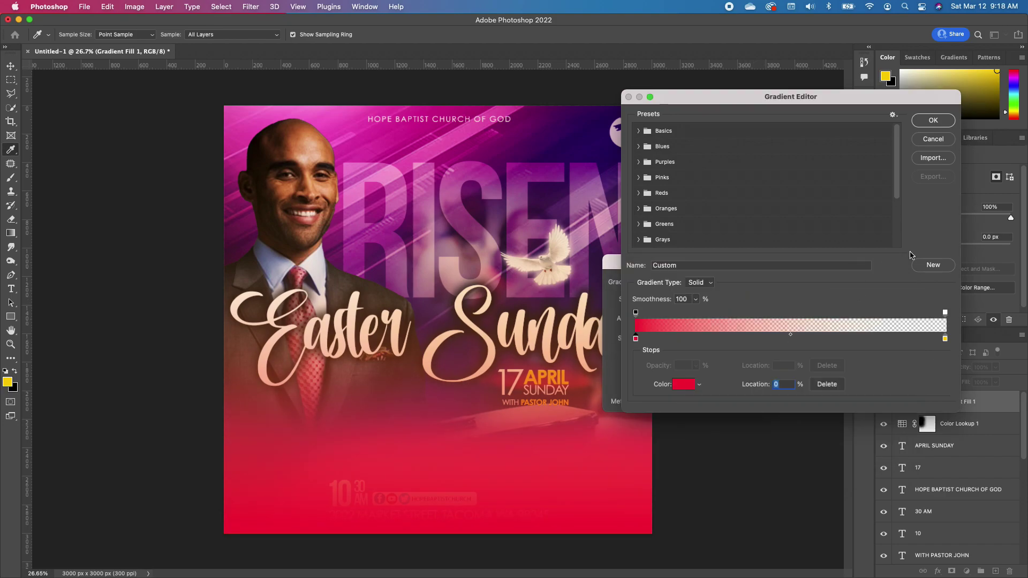
Set the gradient's ending stop to near-black and angle the fill at -53.88°.
{"action": "left_click", "coordinate": [945, 339]}
{"action": "left_click", "coordinate": [685, 385]}
{"action": "left_click", "coordinate": [621, 427]}
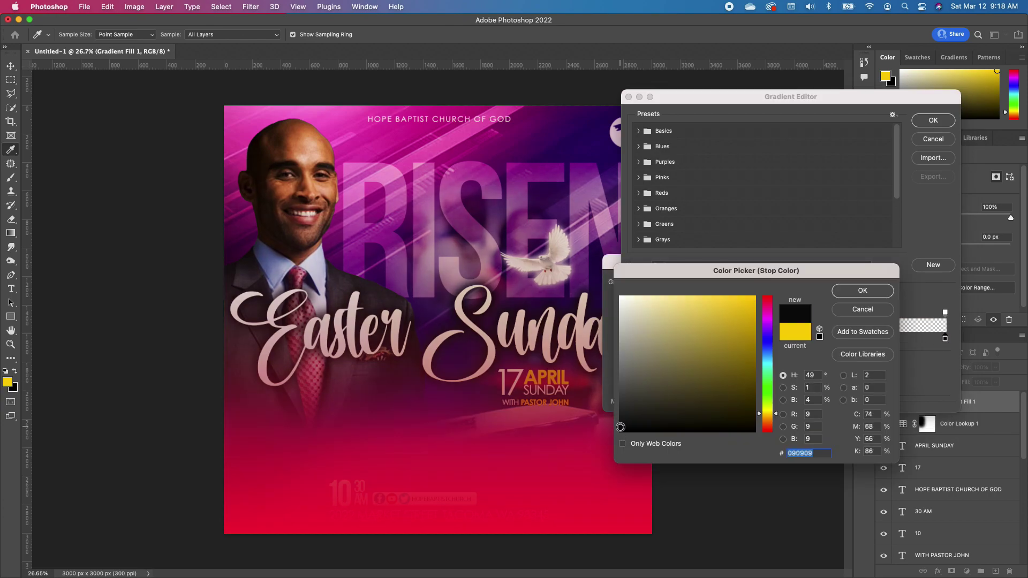
{"action": "left_click", "coordinate": [860, 291]}
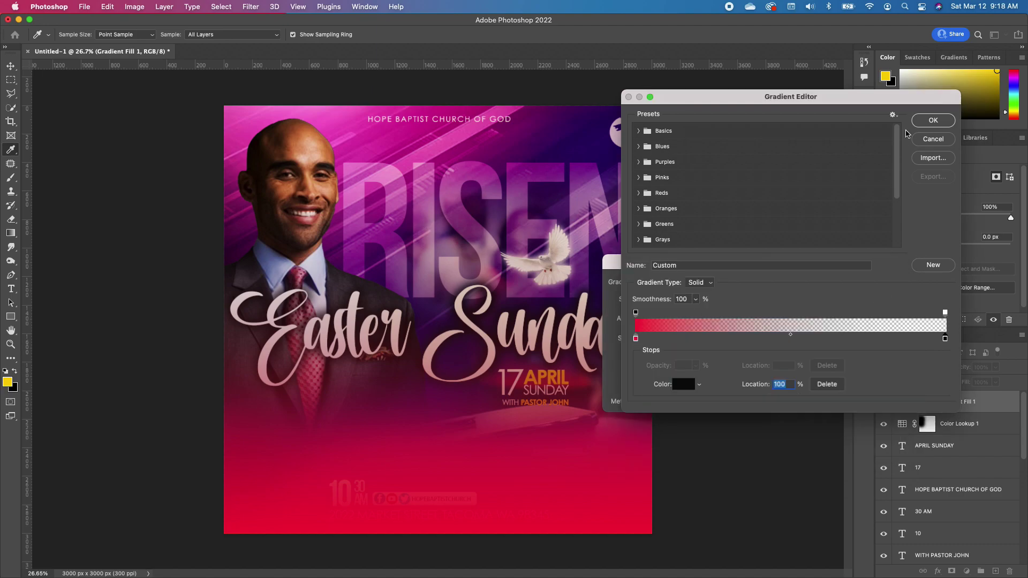
{"action": "left_click", "coordinate": [933, 120]}
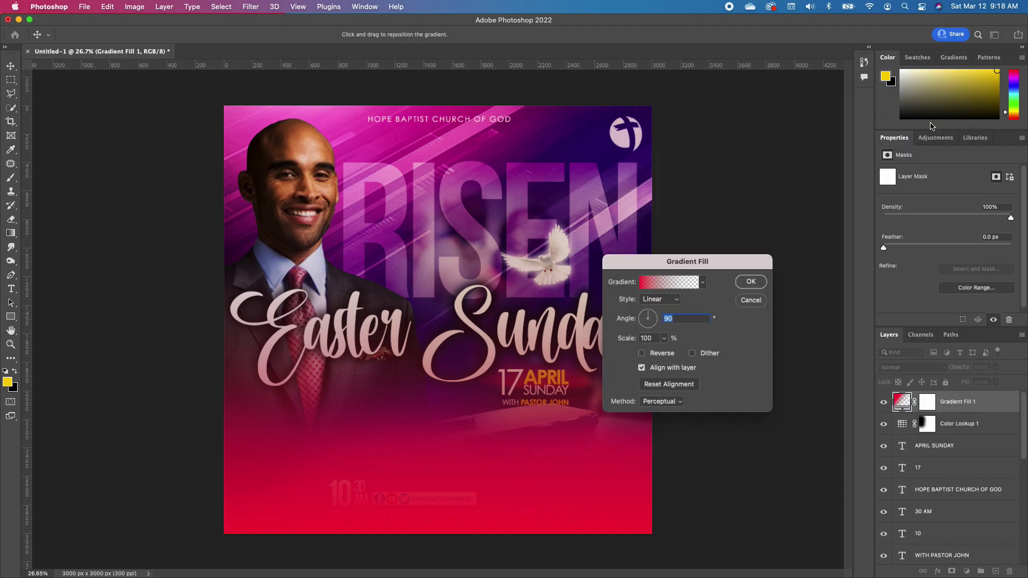
{"action": "left_click", "coordinate": [648, 325]}
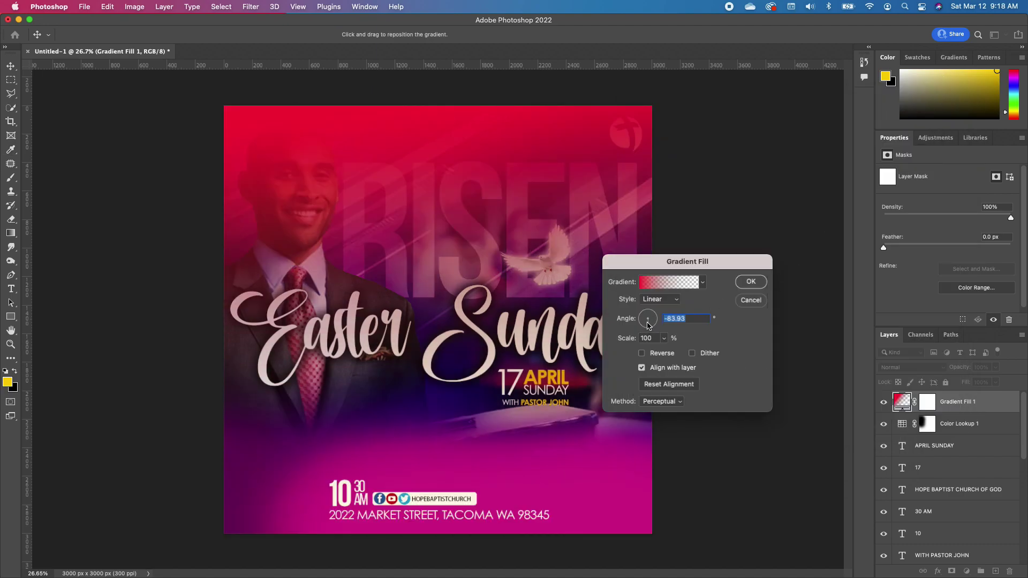
{"action": "left_click", "coordinate": [650, 320]}
{"action": "left_click", "coordinate": [652, 326]}
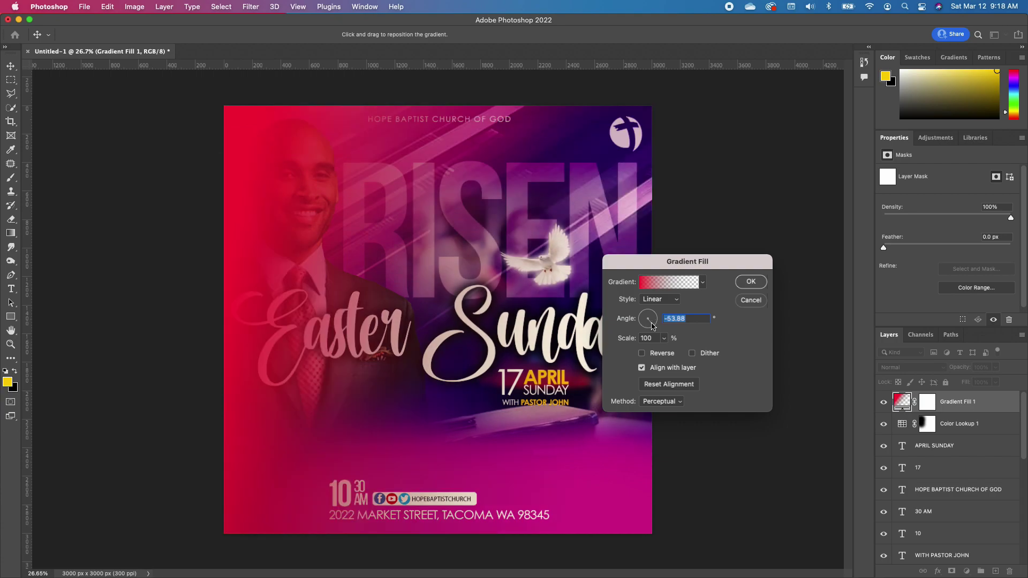
{"action": "left_click", "coordinate": [751, 282]}
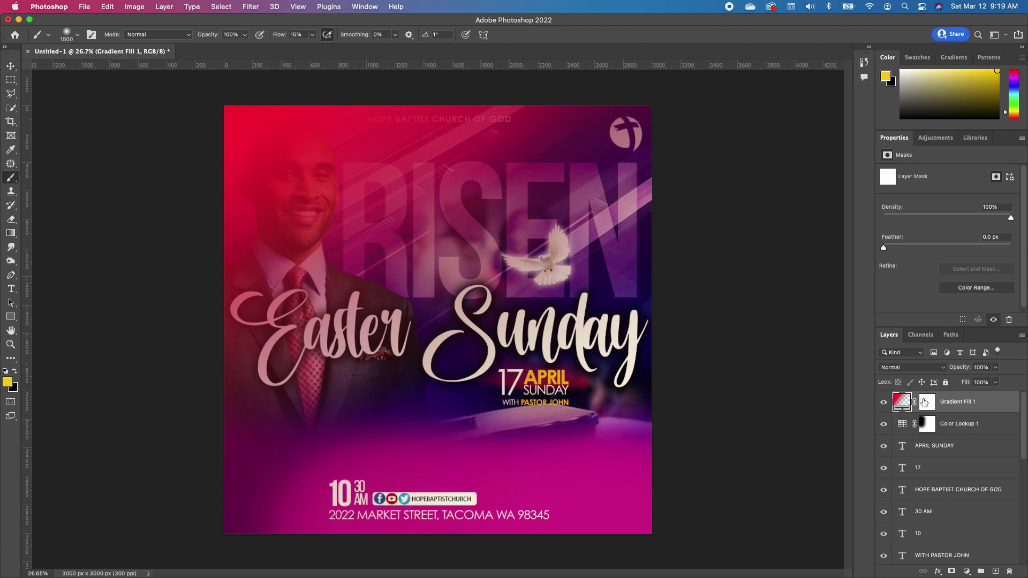
Paint the Gradient Fill 1 mask off the face and lower left, then drop it below the text layers.
{"action": "left_click", "coordinate": [933, 402]}
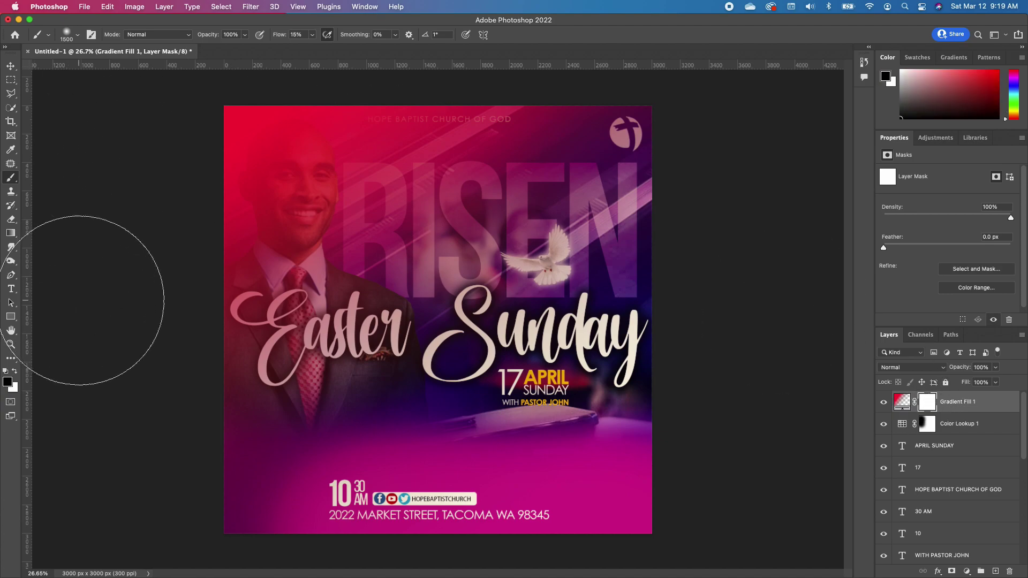
{"action": "mouse_move", "coordinate": [80, 299]}
{"action": "left_mouse_down"}
{"action": "mouse_move", "coordinate": [290, 207]}
{"action": "mouse_move", "coordinate": [266, 173]}
{"action": "mouse_move", "coordinate": [275, 138]}
{"action": "mouse_move", "coordinate": [258, 173]}
{"action": "mouse_move", "coordinate": [231, 191]}
{"action": "mouse_move", "coordinate": [273, 202]}
{"action": "mouse_move", "coordinate": [236, 213]}
{"action": "mouse_move", "coordinate": [281, 114]}
{"action": "mouse_move", "coordinate": [260, 187]}
{"action": "mouse_move", "coordinate": [320, 310]}
{"action": "mouse_move", "coordinate": [303, 255]}
{"action": "mouse_move", "coordinate": [497, 238]}
{"action": "mouse_move", "coordinate": [515, 257]}
{"action": "mouse_move", "coordinate": [669, 166]}
{"action": "left_mouse_up"}
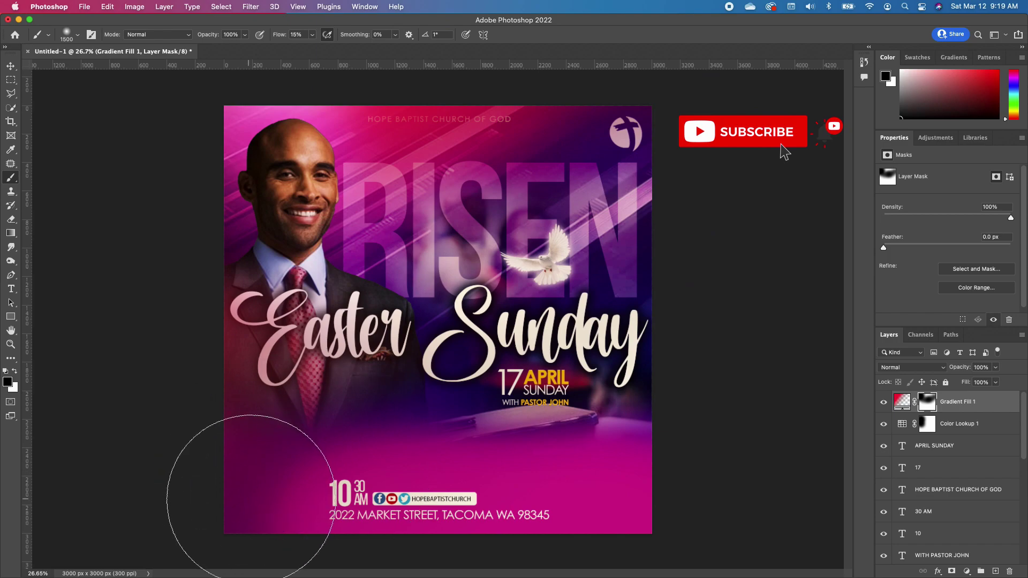
{"action": "mouse_move", "coordinate": [250, 496]}
{"action": "left_mouse_down"}
{"action": "mouse_move", "coordinate": [207, 515]}
{"action": "mouse_move", "coordinate": [220, 528]}
{"action": "mouse_move", "coordinate": [298, 533]}
{"action": "left_mouse_up"}
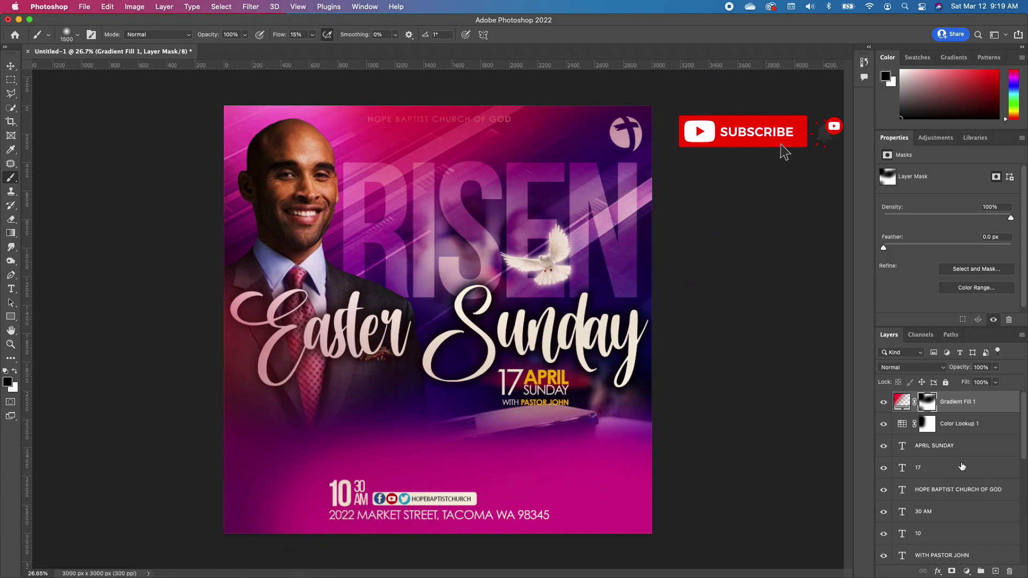
{"action": "left_click_drag", "start_coordinate": [967, 404], "coordinate": [921, 543]}
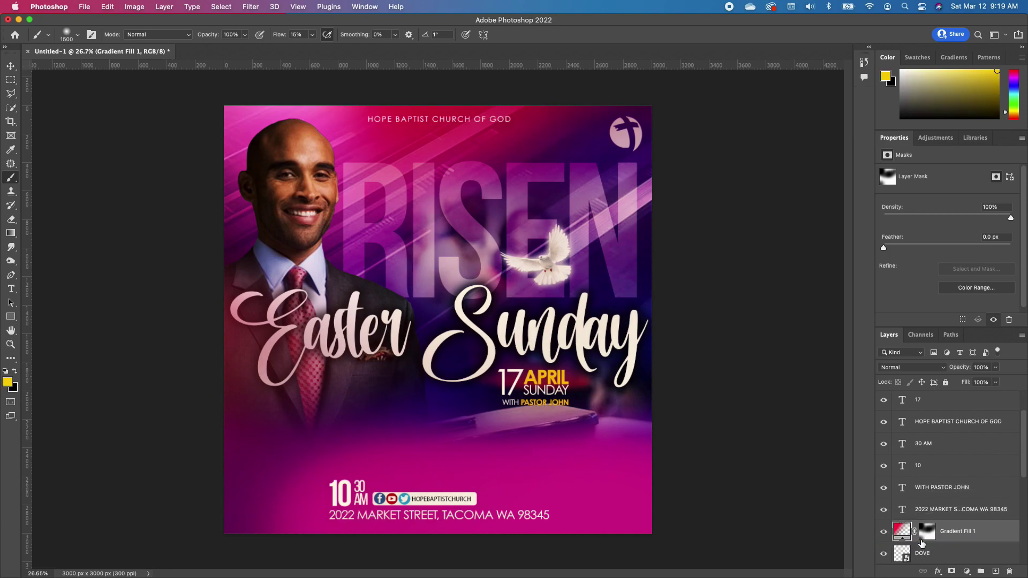